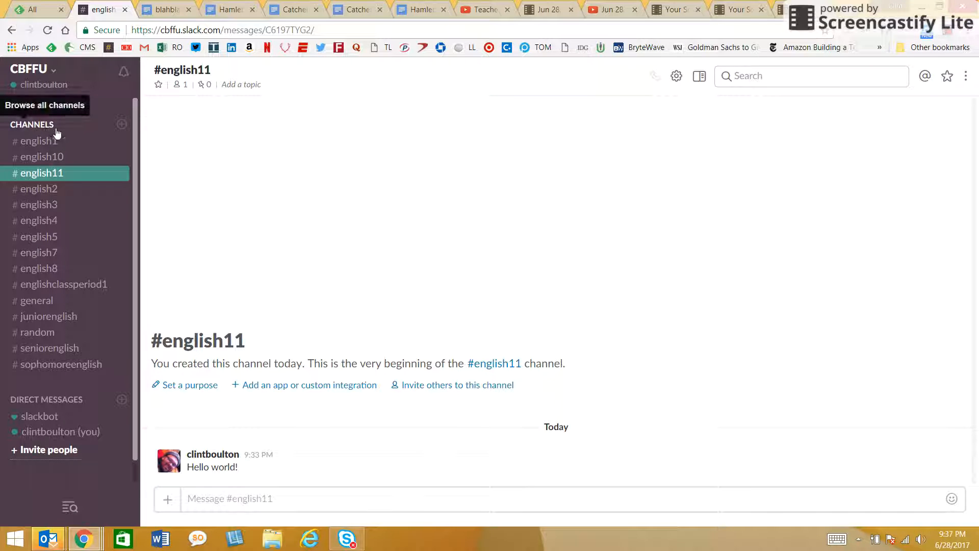
Create a public channel named english12 and invite the first suggested team member to it.
{"action": "left_click", "coordinate": [122, 125]}
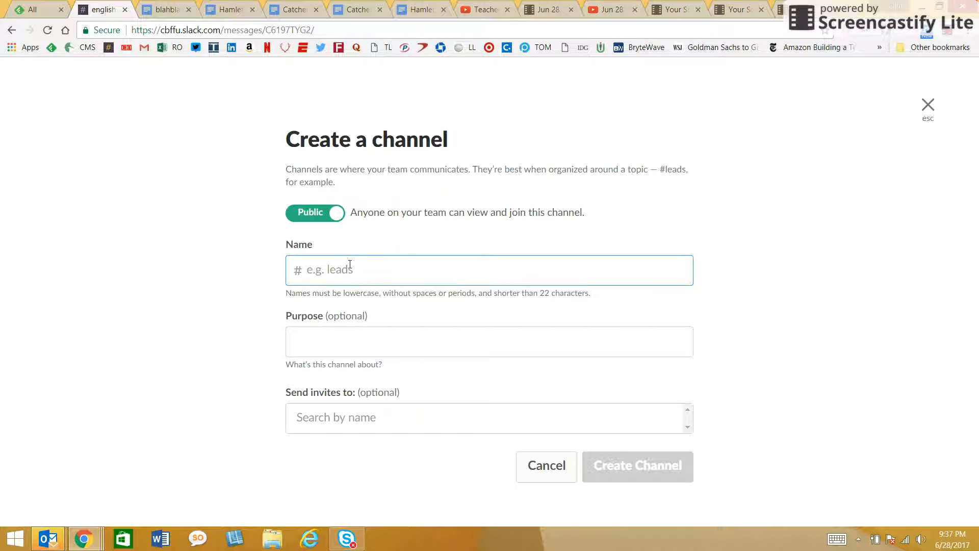
{"action": "type", "text": "enb"}
{"action": "type", "text": "glish12"}
{"action": "left_click", "coordinate": [385, 425]}
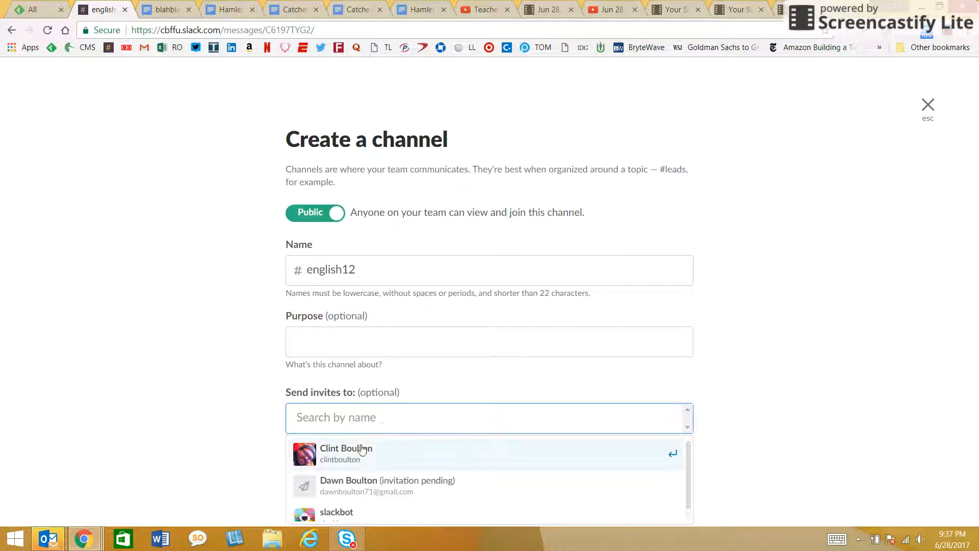
{"action": "left_click", "coordinate": [353, 460]}
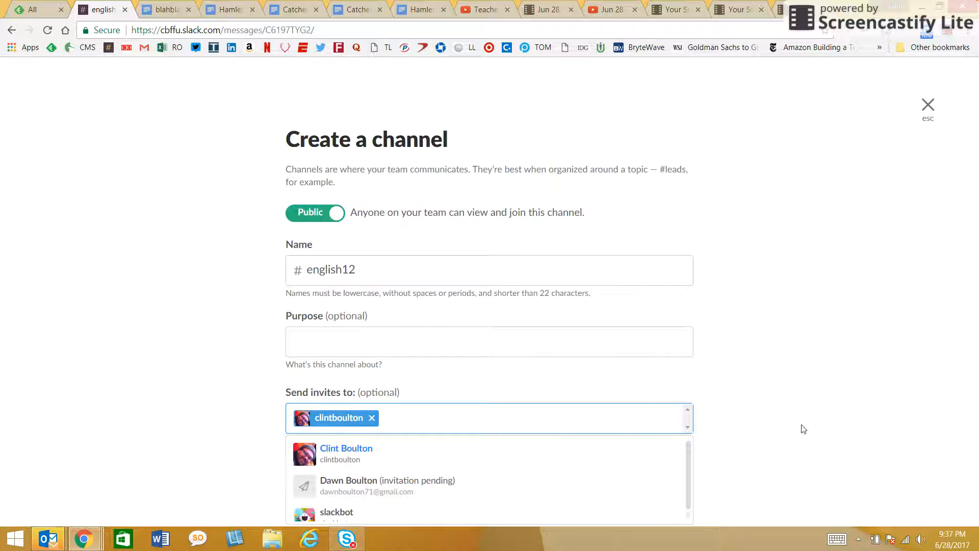
{"action": "left_click", "coordinate": [638, 461]}
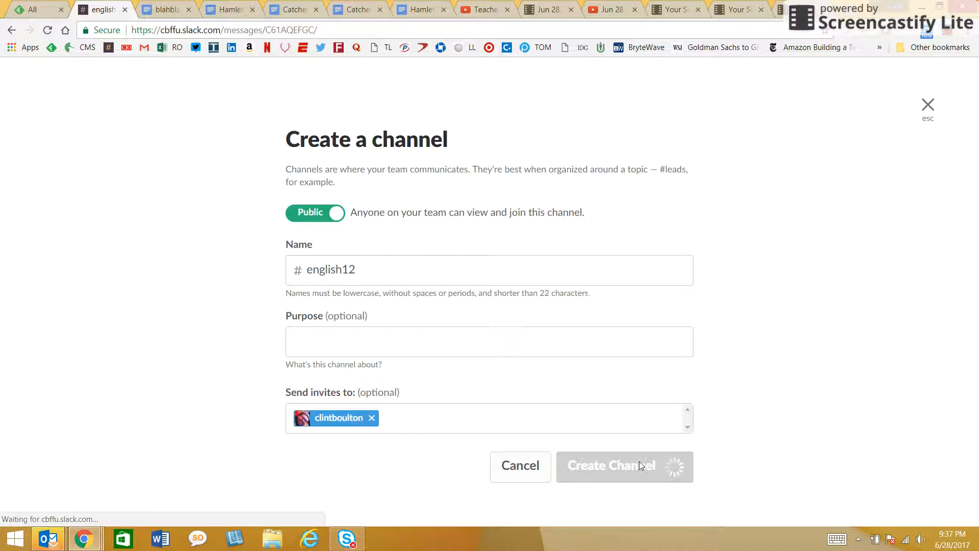
{"action": "left_click", "coordinate": [319, 284]}
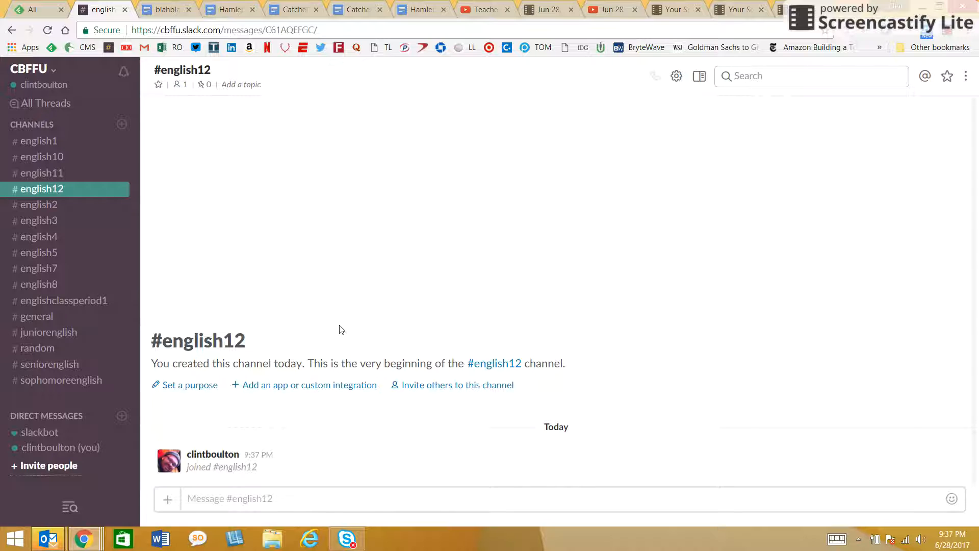
Share the blahbla Google Docs document in the english12 channel by its link, and open the shared file to check it.
{"action": "left_click", "coordinate": [225, 504]}
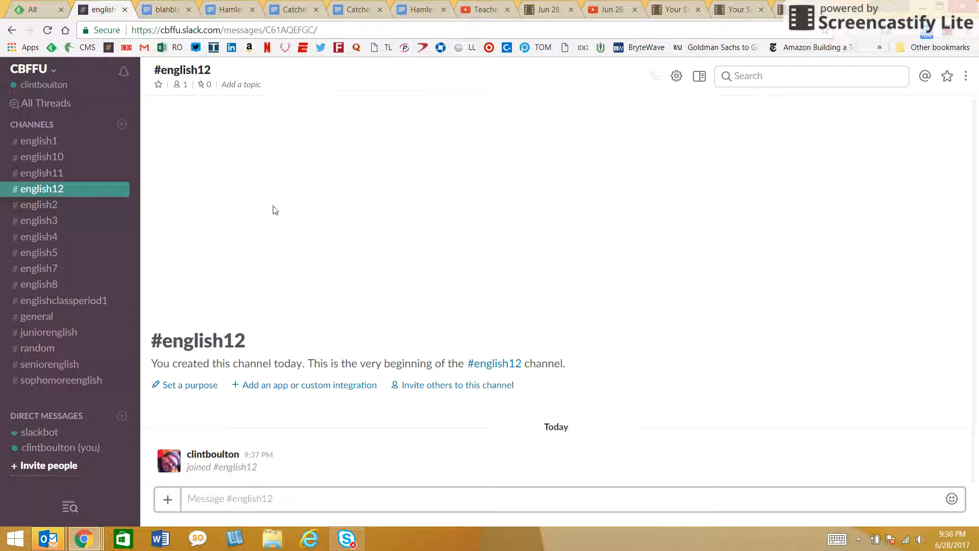
{"action": "left_click", "coordinate": [169, 5]}
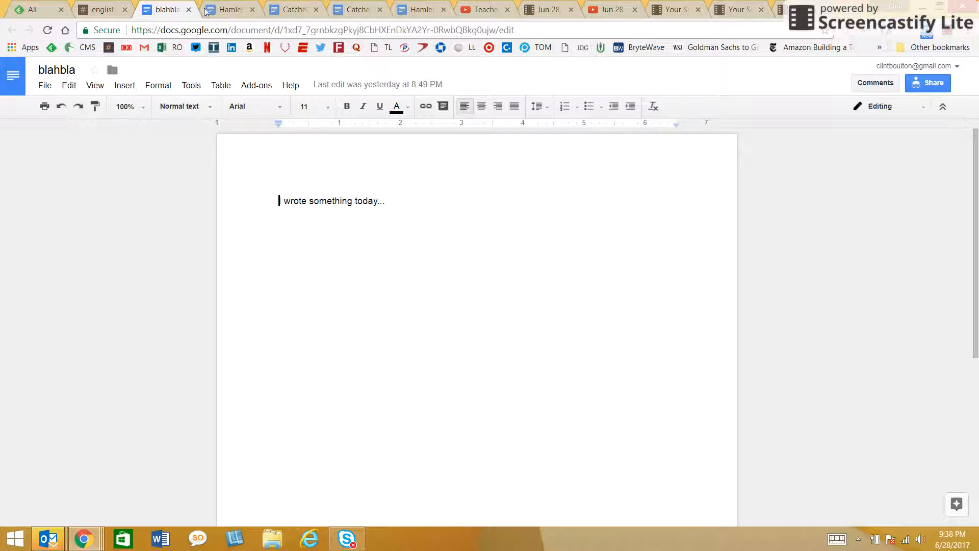
{"action": "left_click", "coordinate": [268, 30]}
{"action": "key", "text": "ctrl+c"}
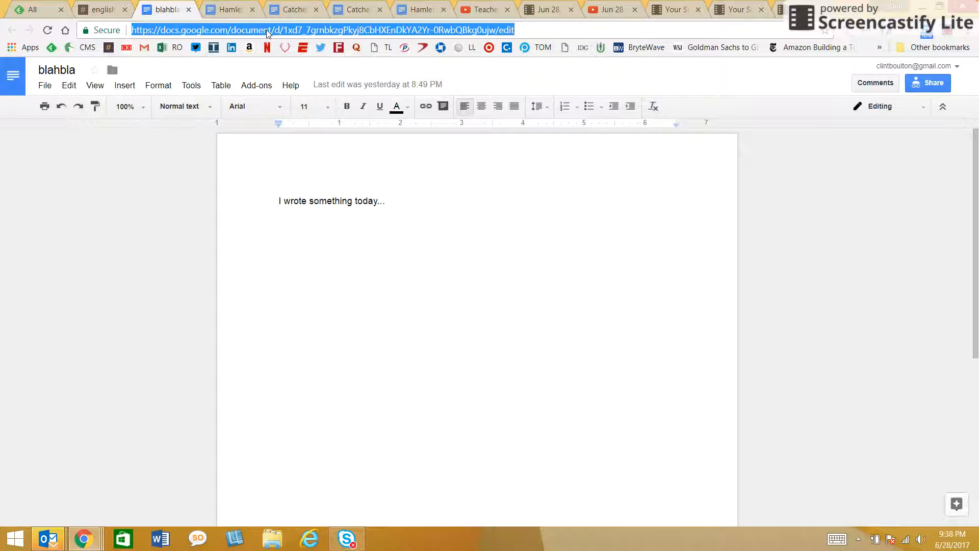
{"action": "left_click", "coordinate": [107, 9]}
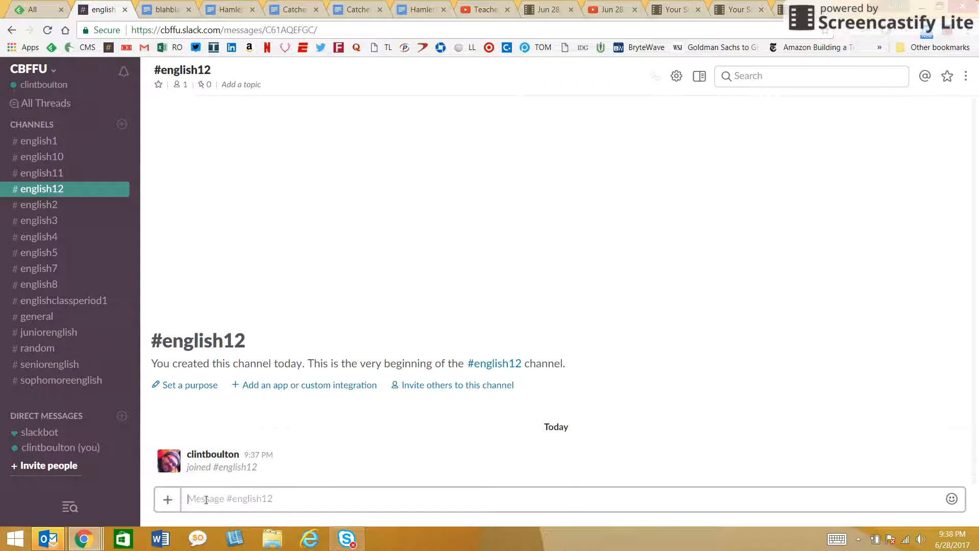
{"action": "key", "text": "ctrl+v"}
{"action": "key", "text": "Return"}
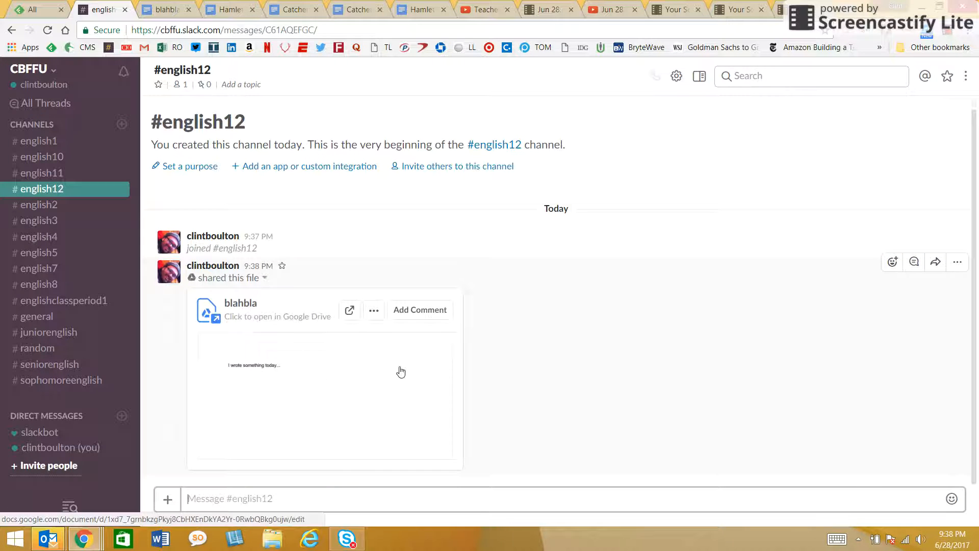
{"action": "left_click", "coordinate": [401, 371]}
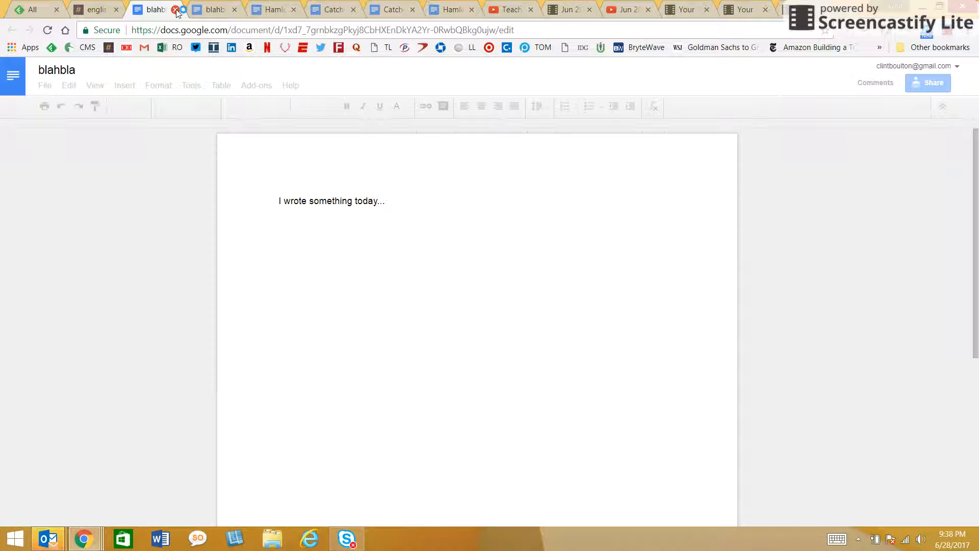
{"action": "left_click", "coordinate": [175, 10]}
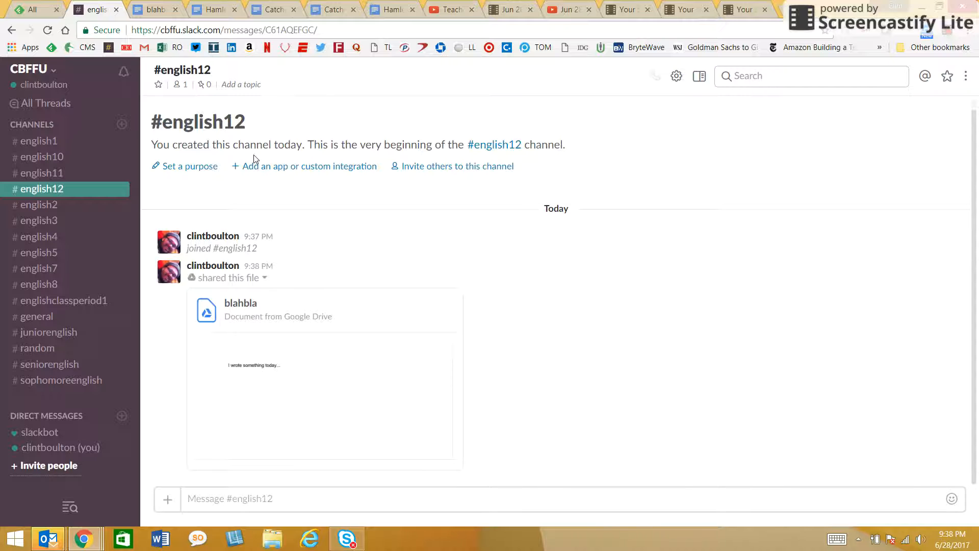
{"action": "left_click", "coordinate": [426, 315]}
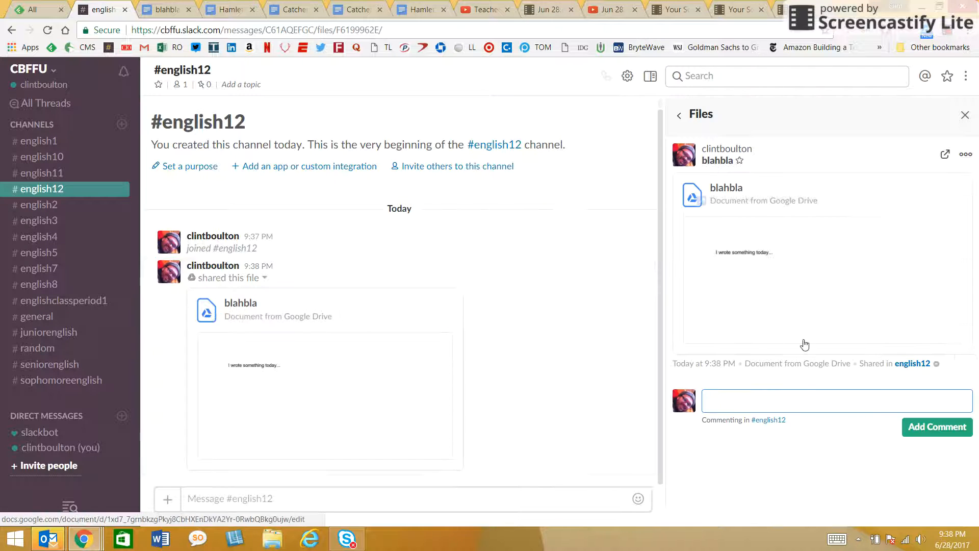
{"action": "type", "text": "hfhfhffhfhfhf"}
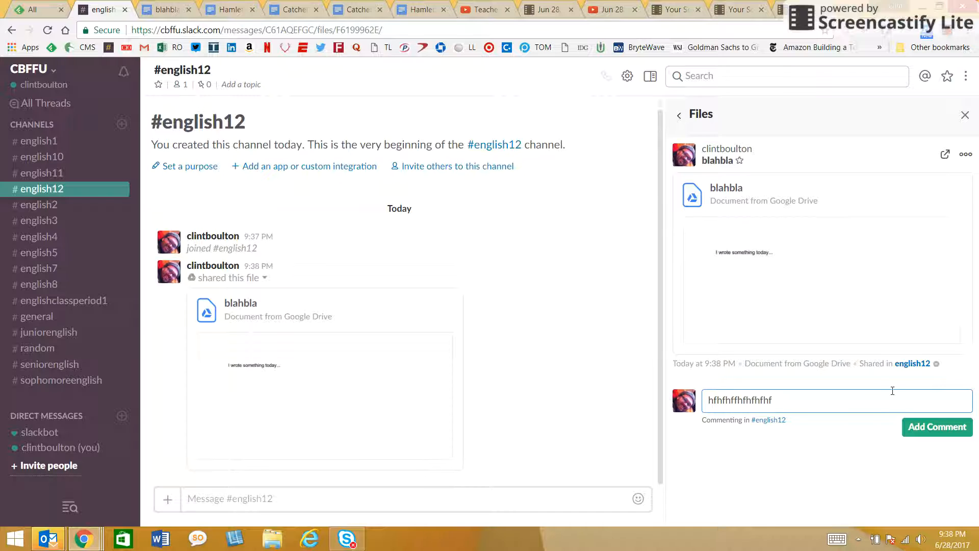
{"action": "left_click", "coordinate": [965, 116]}
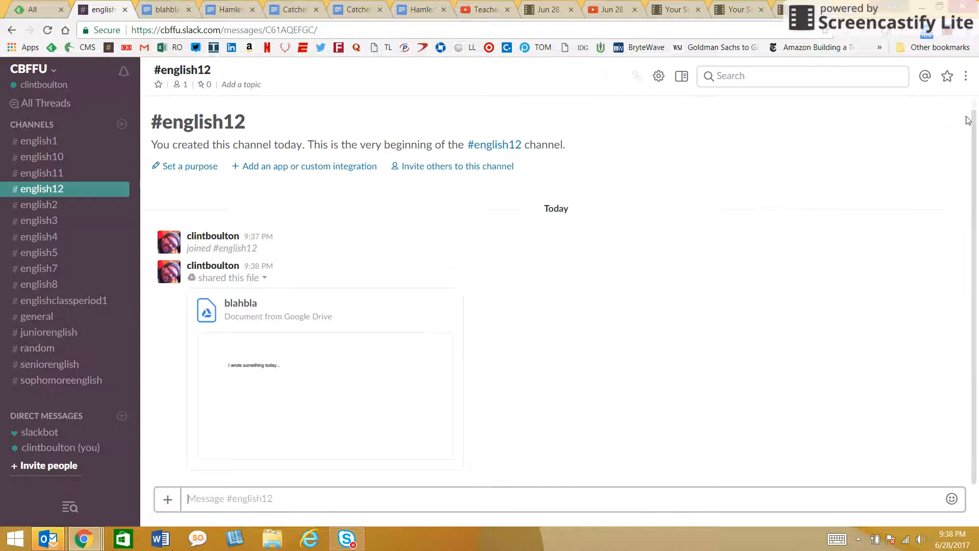
Import the Citizenship document from Google Drive into the english12 channel and open it from the post to check it.
{"action": "left_click", "coordinate": [167, 500]}
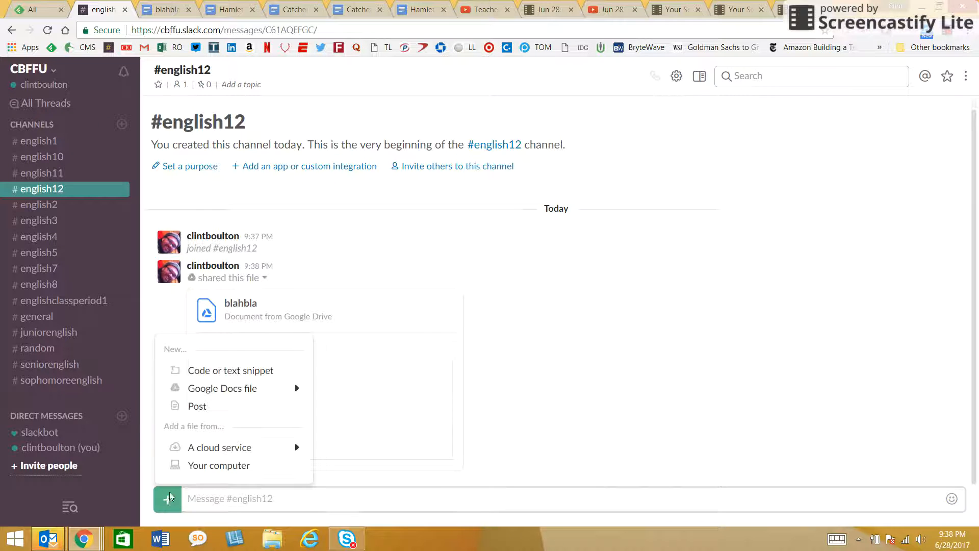
{"action": "mouse_move", "coordinate": [230, 394]}
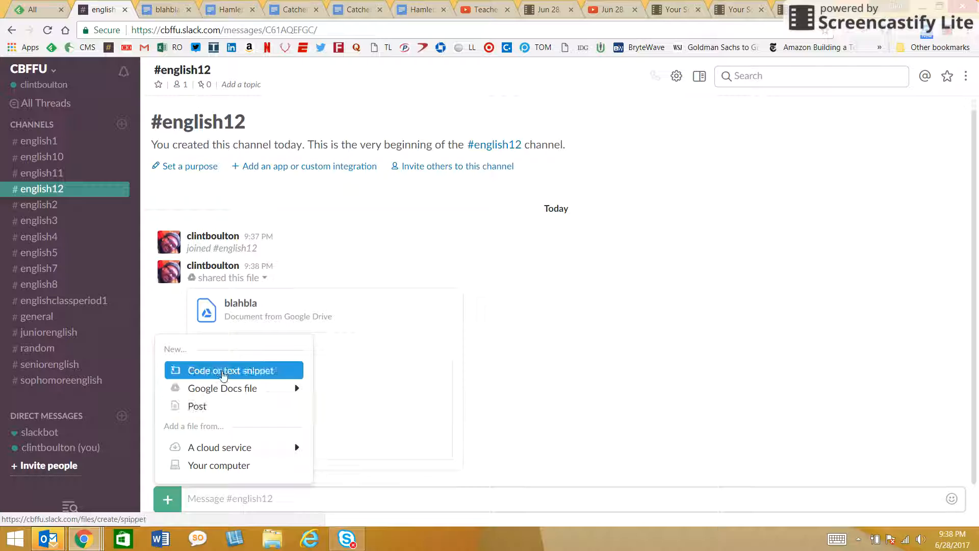
{"action": "mouse_move", "coordinate": [240, 455]}
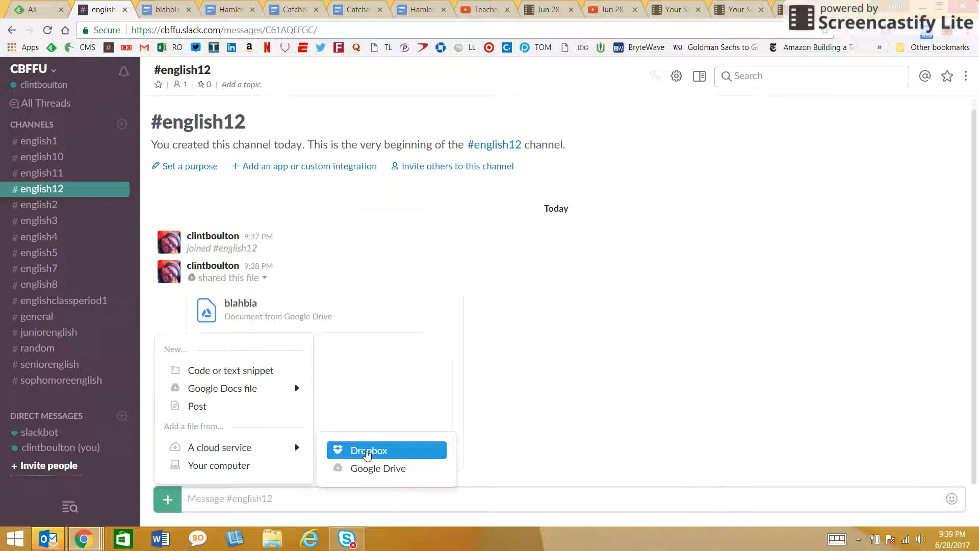
{"action": "left_click", "coordinate": [376, 474]}
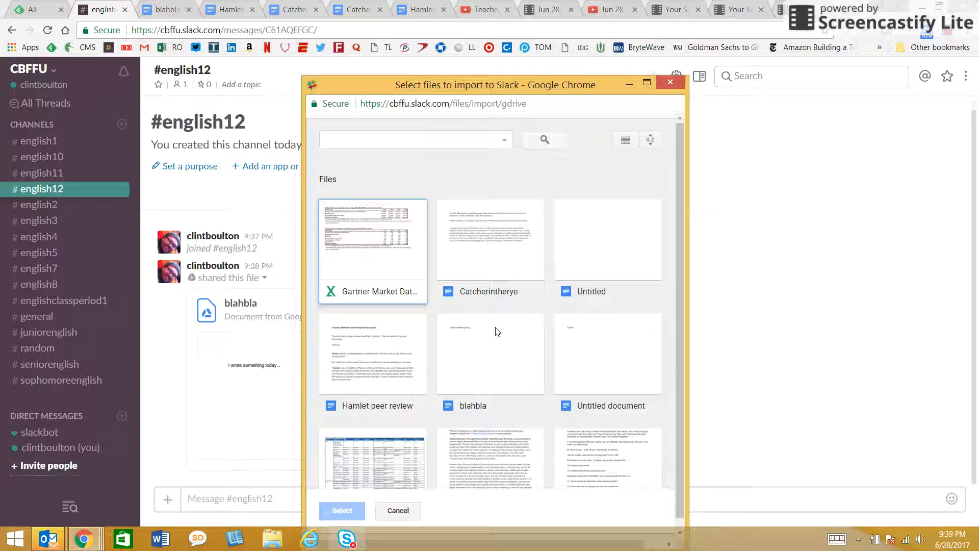
{"action": "left_click", "coordinate": [592, 249]}
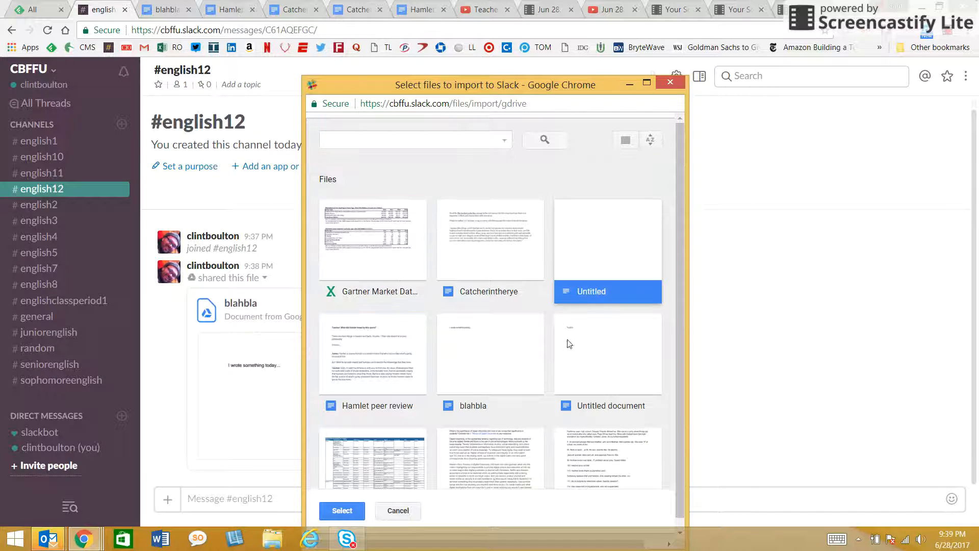
{"action": "left_click", "coordinate": [528, 458]}
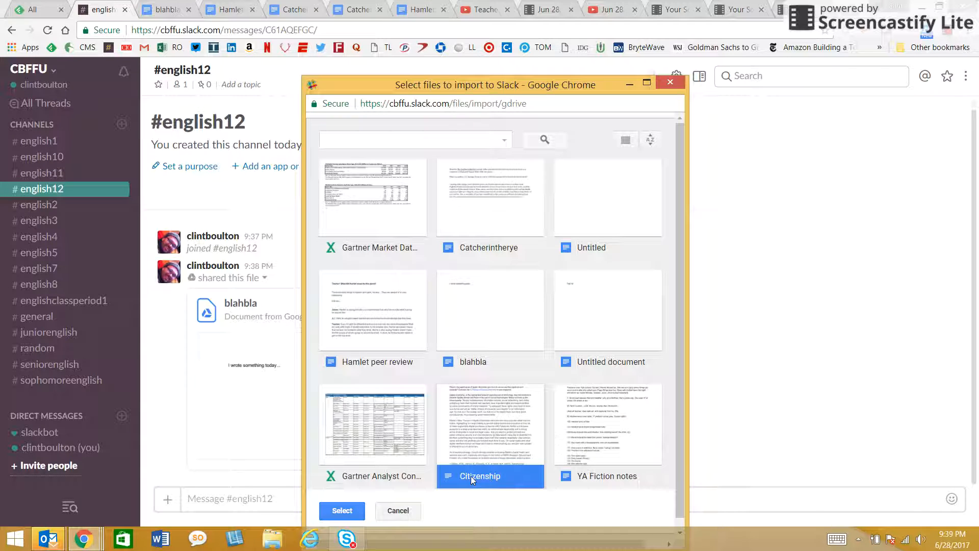
{"action": "left_click", "coordinate": [346, 511]}
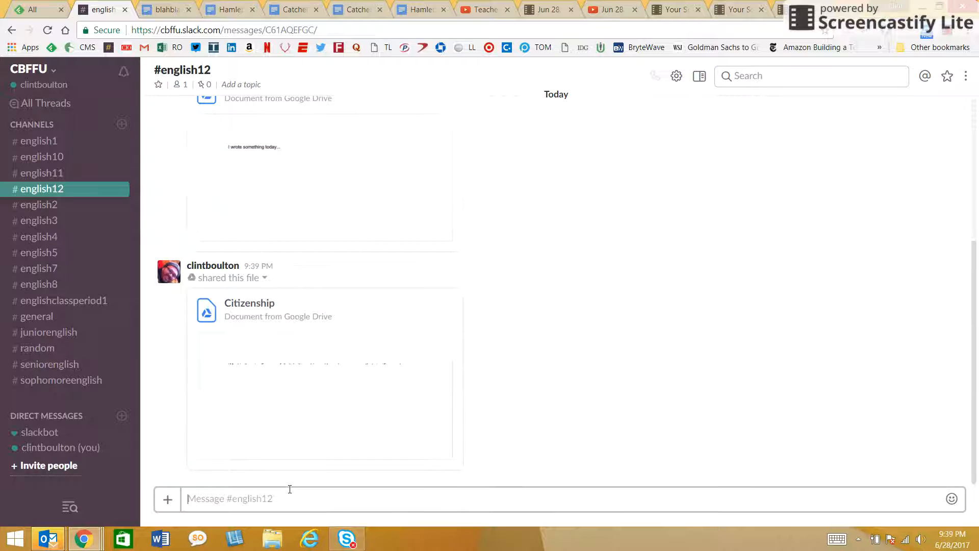
{"action": "left_click", "coordinate": [360, 385]}
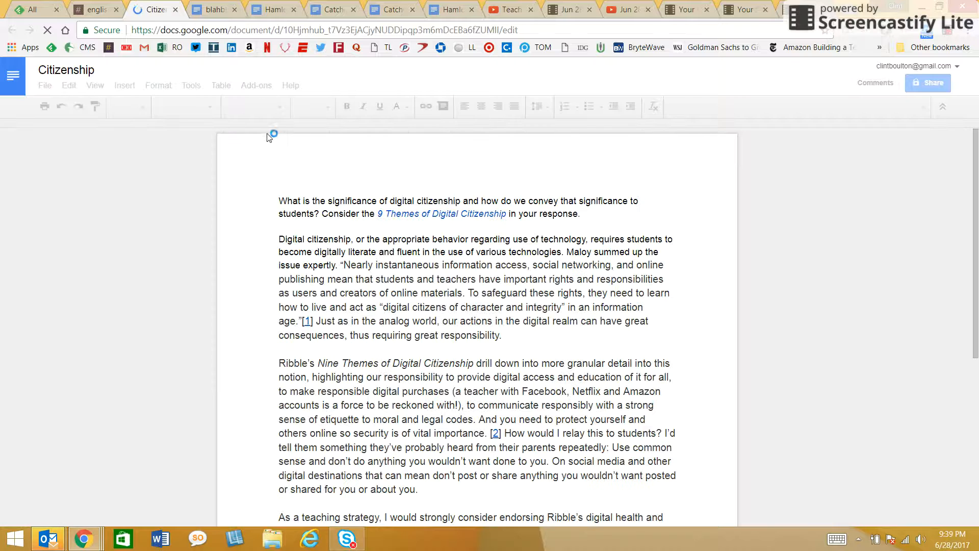
{"action": "left_click", "coordinate": [98, 6]}
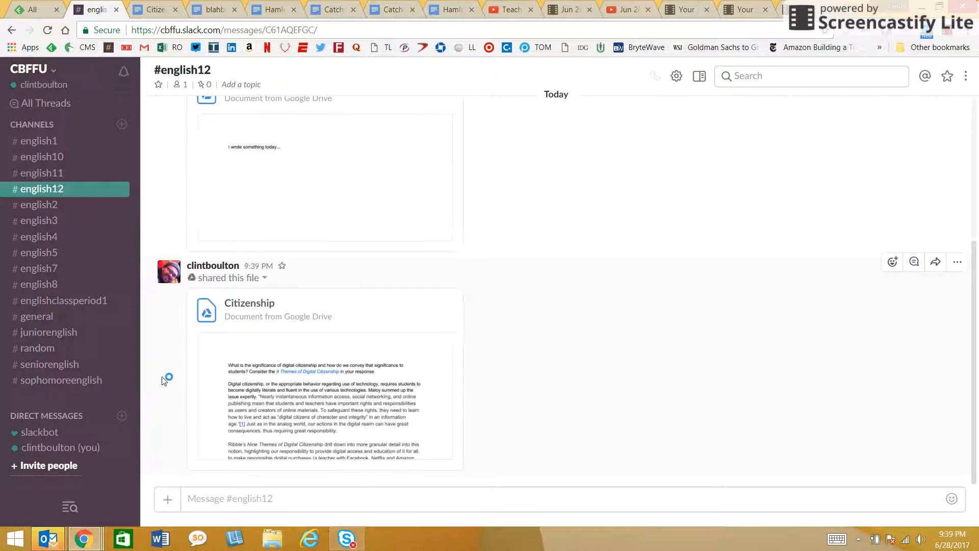
Upload Booth Hill School's Big Reading Program.pdf from the computer's Desktop folder to the english12 channel, and view its comment form.
{"action": "left_click", "coordinate": [166, 505]}
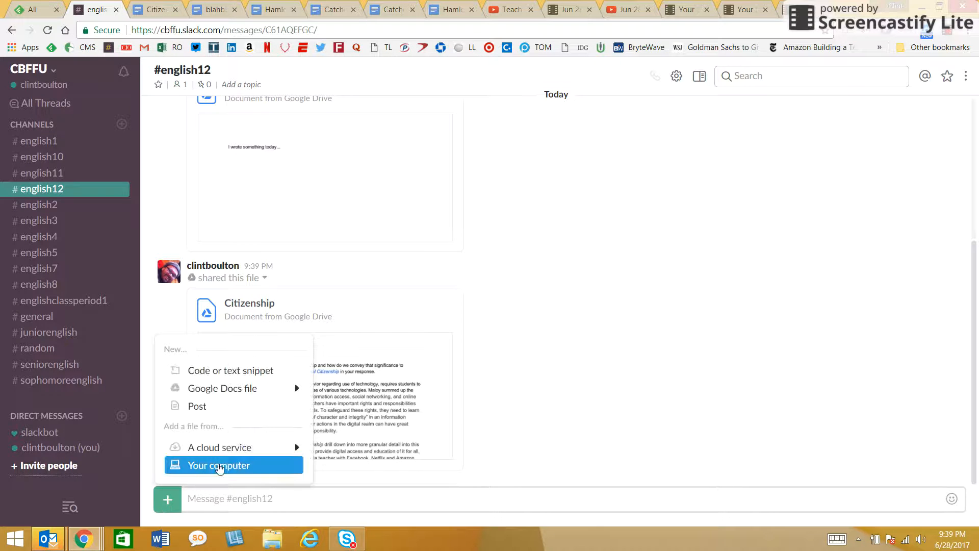
{"action": "left_click", "coordinate": [218, 465]}
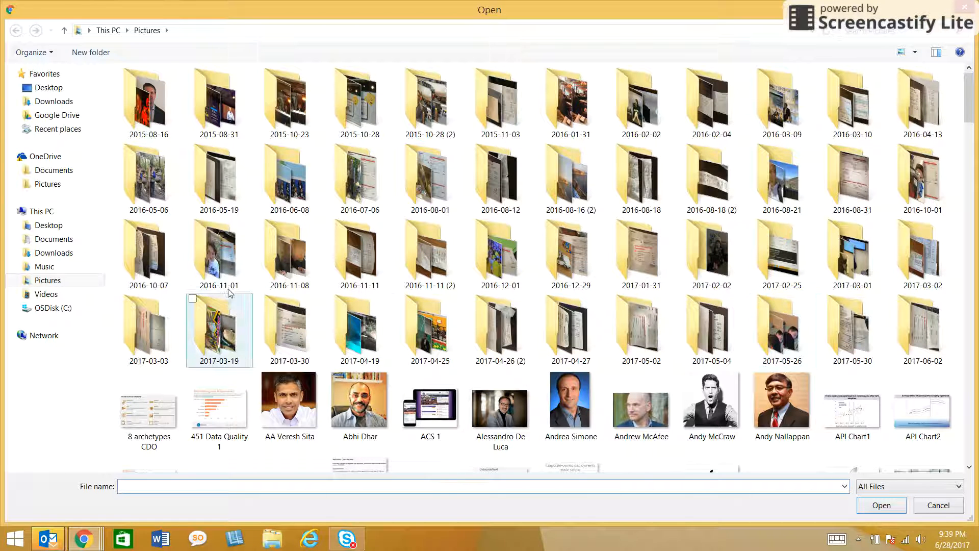
{"action": "left_click", "coordinate": [52, 230]}
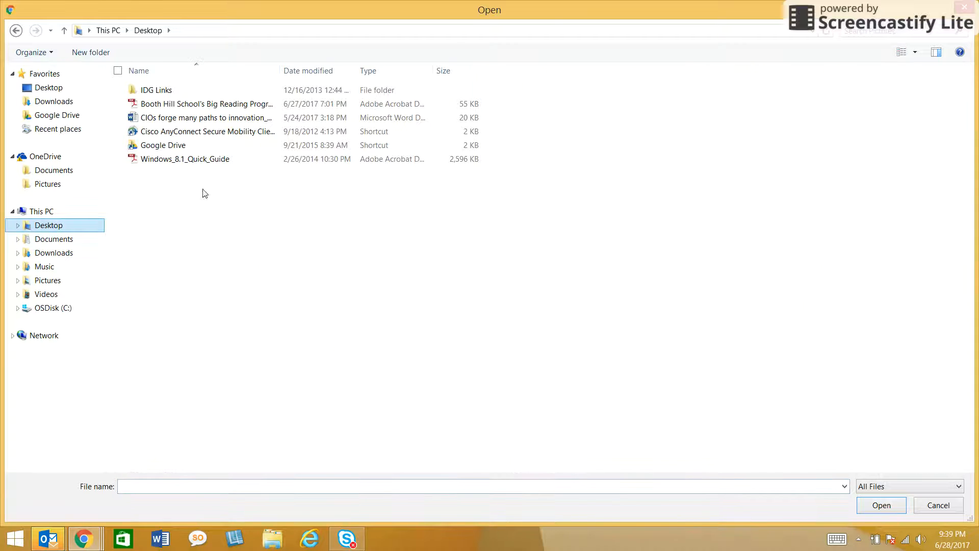
{"action": "left_click", "coordinate": [166, 105]}
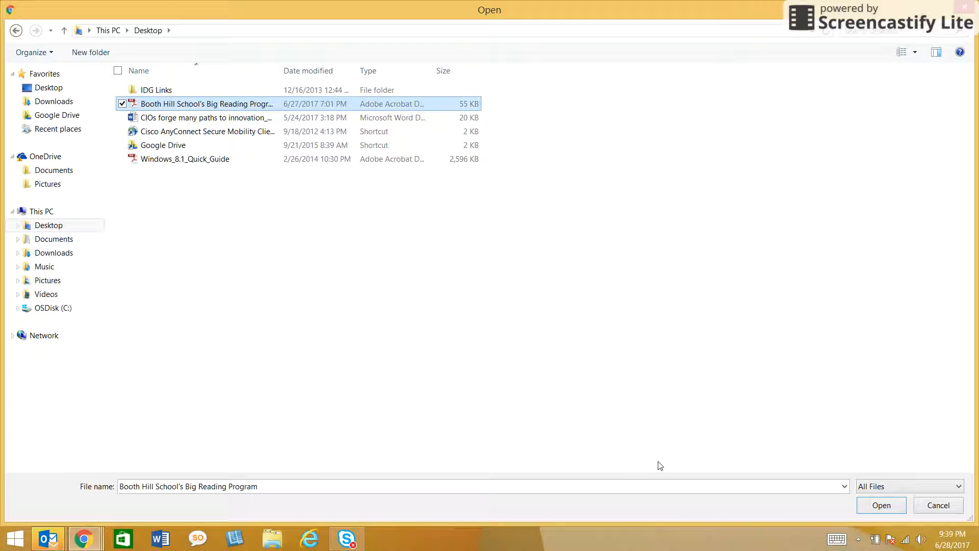
{"action": "left_click", "coordinate": [881, 505]}
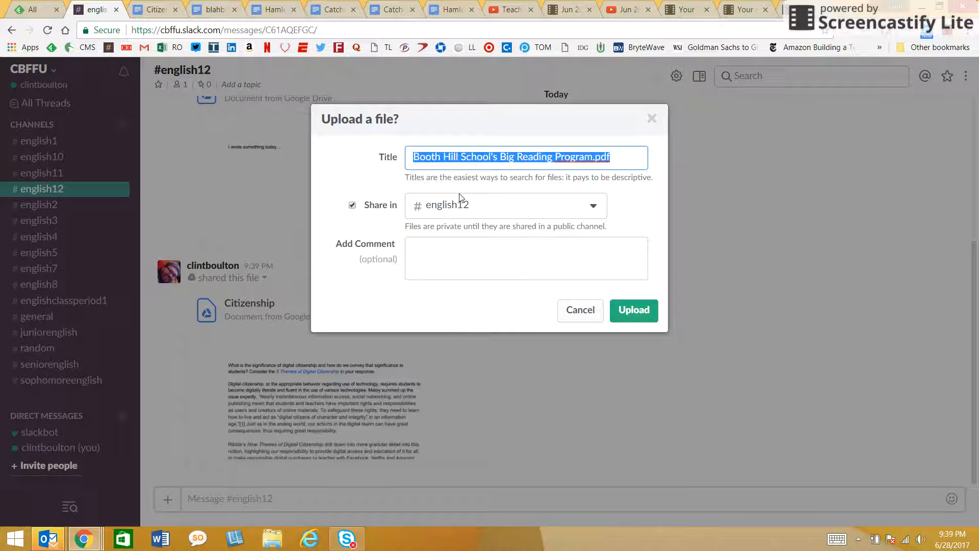
{"action": "left_click", "coordinate": [631, 311]}
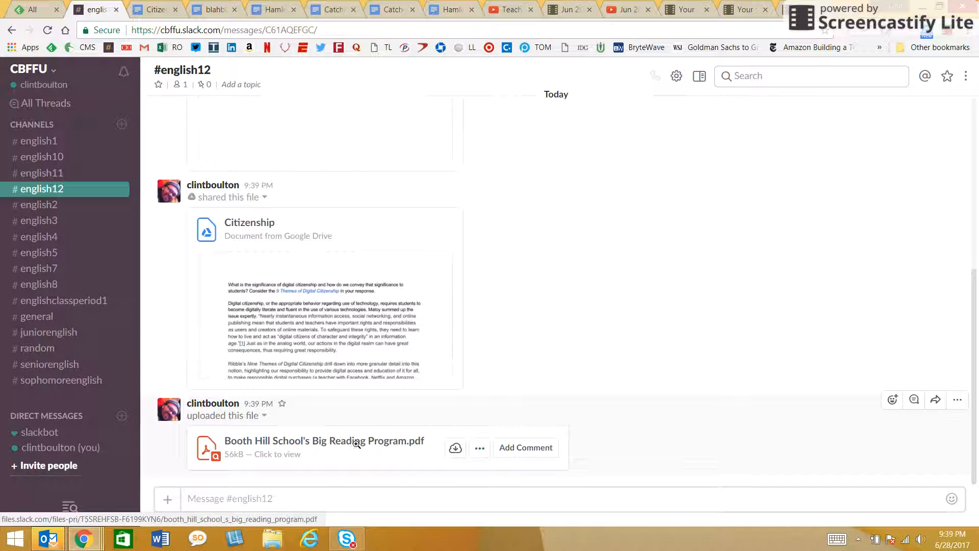
{"action": "left_click", "coordinate": [516, 448]}
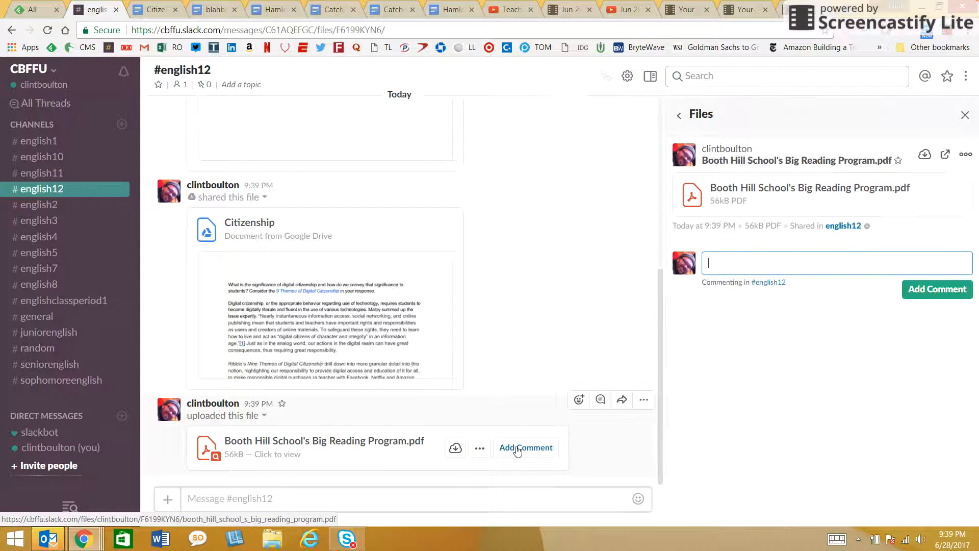
{"action": "left_click", "coordinate": [966, 115]}
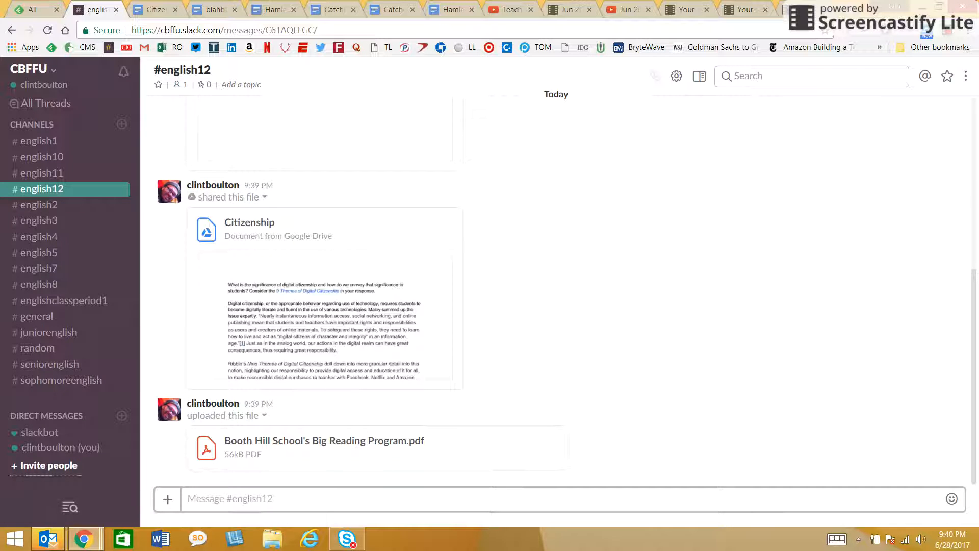
Upload CIOs forge many paths to innovation_CB2.docx from the computer's desktop to the english12 channel.
{"action": "right_click", "coordinate": [16, 545]}
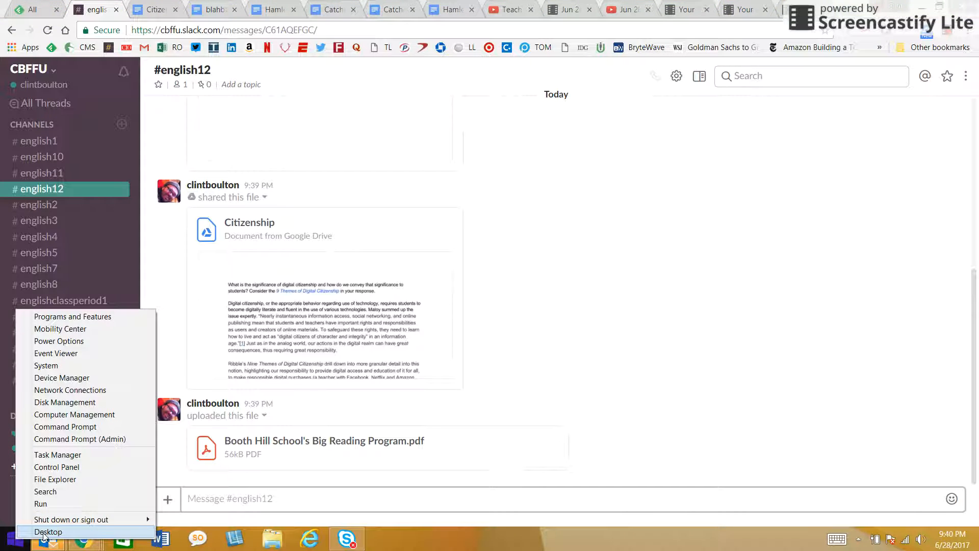
{"action": "left_click", "coordinate": [44, 533]}
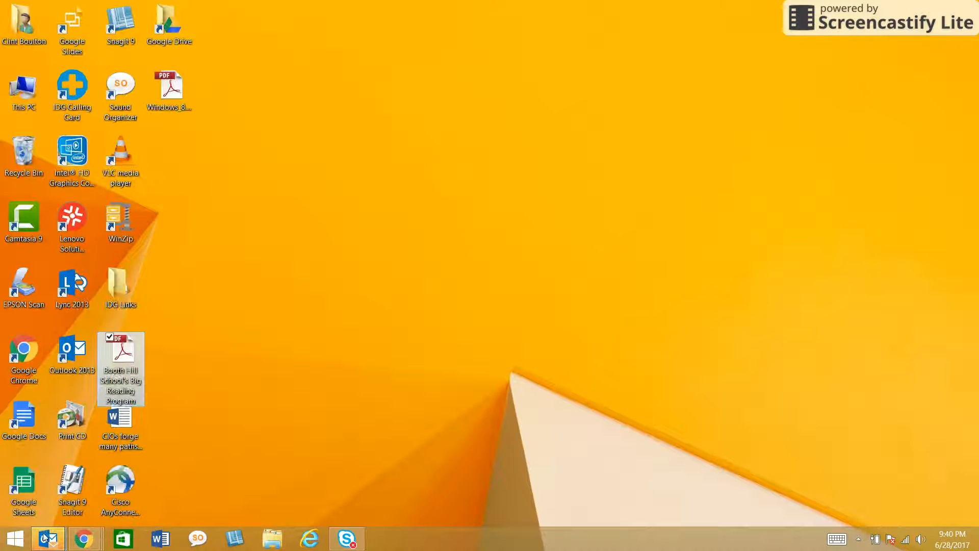
{"action": "left_click", "coordinate": [121, 421]}
{"action": "mouse_move", "coordinate": [86, 546]}
{"action": "left_click_drag", "start_coordinate": [87, 546], "coordinate": [210, 497]}
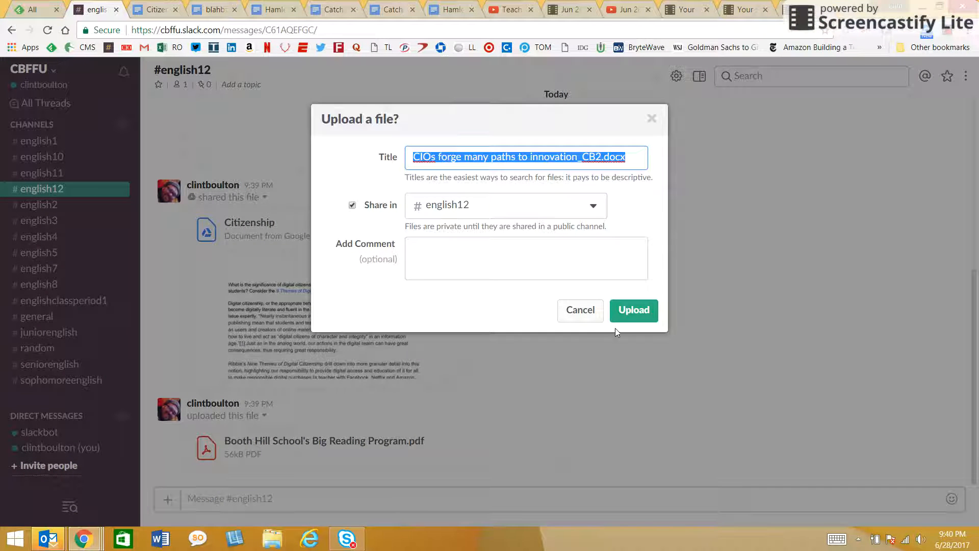
{"action": "left_click", "coordinate": [638, 313]}
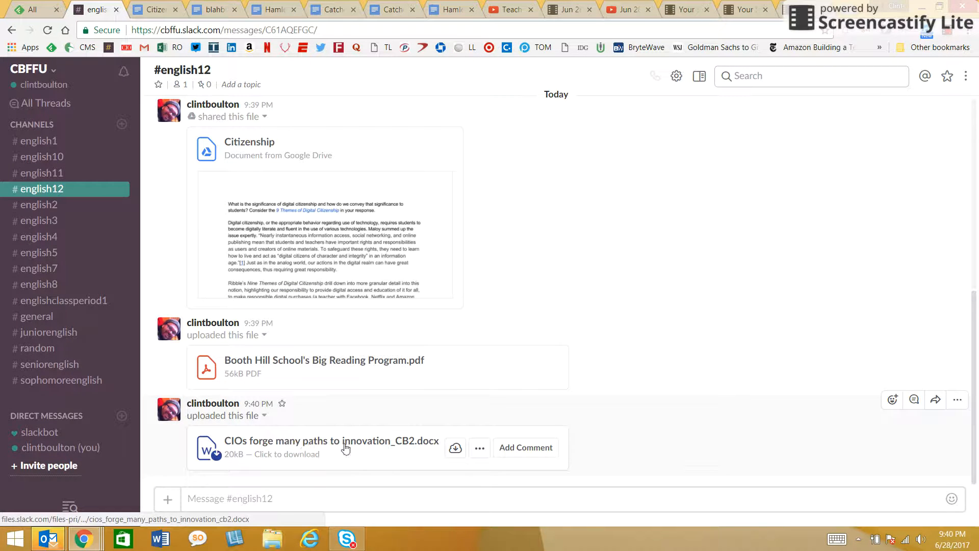
Download the posted CIOs forge many paths document and open it in Word to check it, and close Word, removing the recovered files.
{"action": "left_click", "coordinate": [263, 448]}
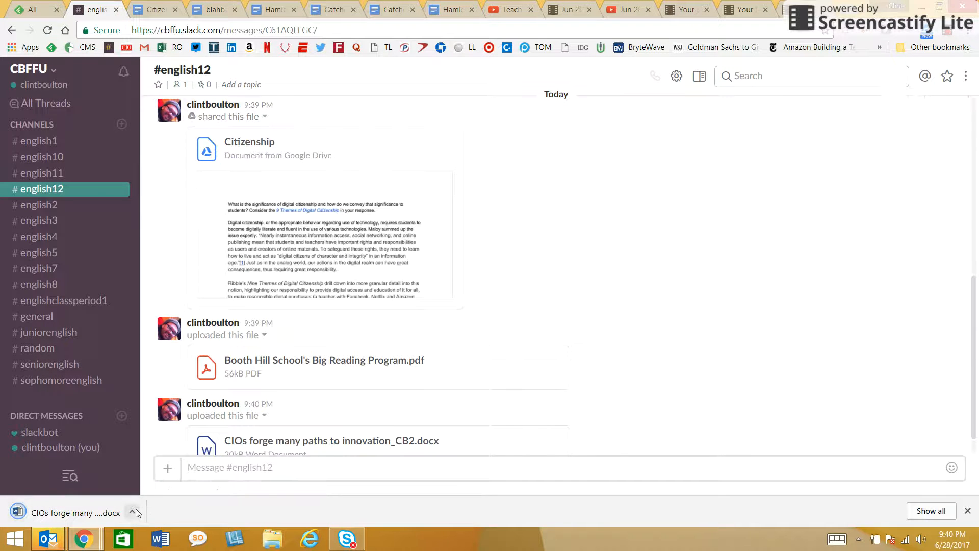
{"action": "left_click", "coordinate": [133, 511]}
{"action": "left_click", "coordinate": [161, 432]}
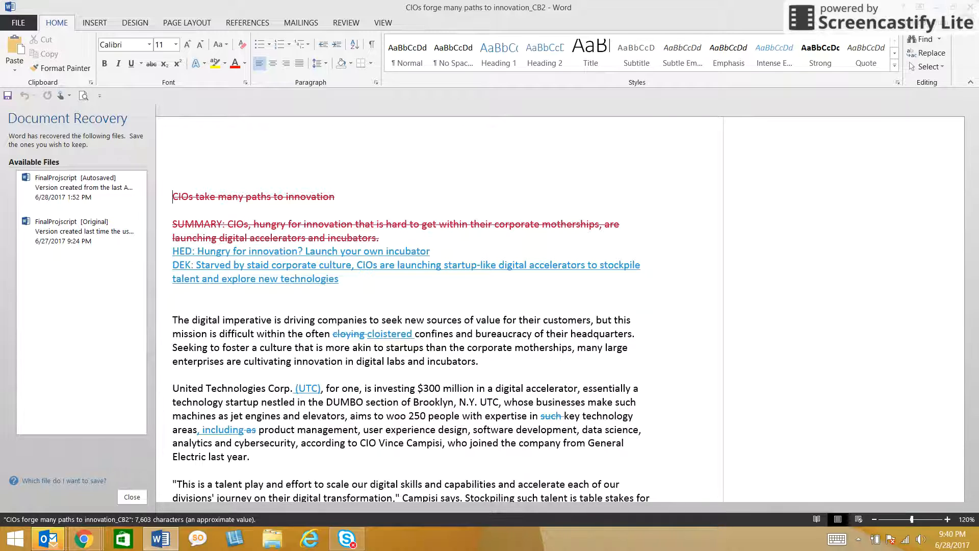
{"action": "left_click", "coordinate": [971, 7]}
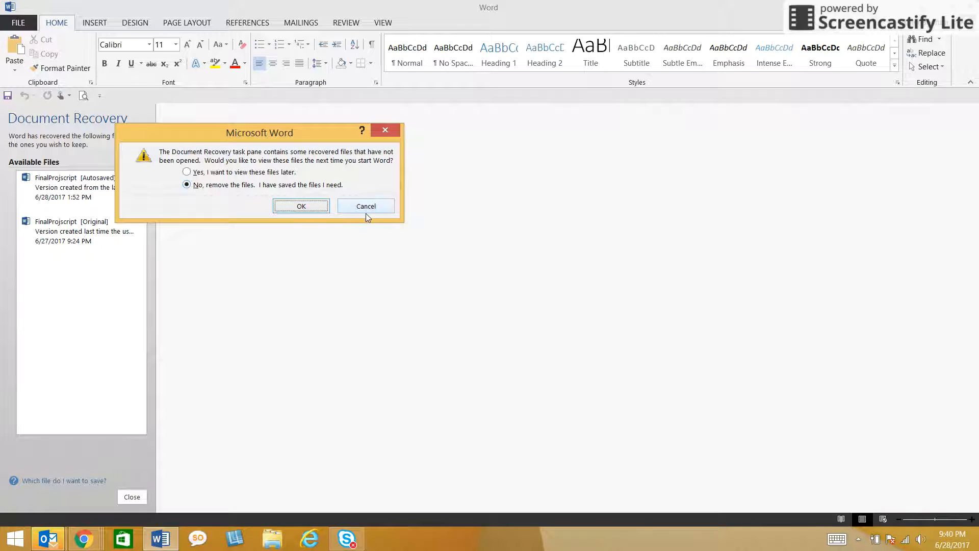
{"action": "left_click", "coordinate": [304, 207]}
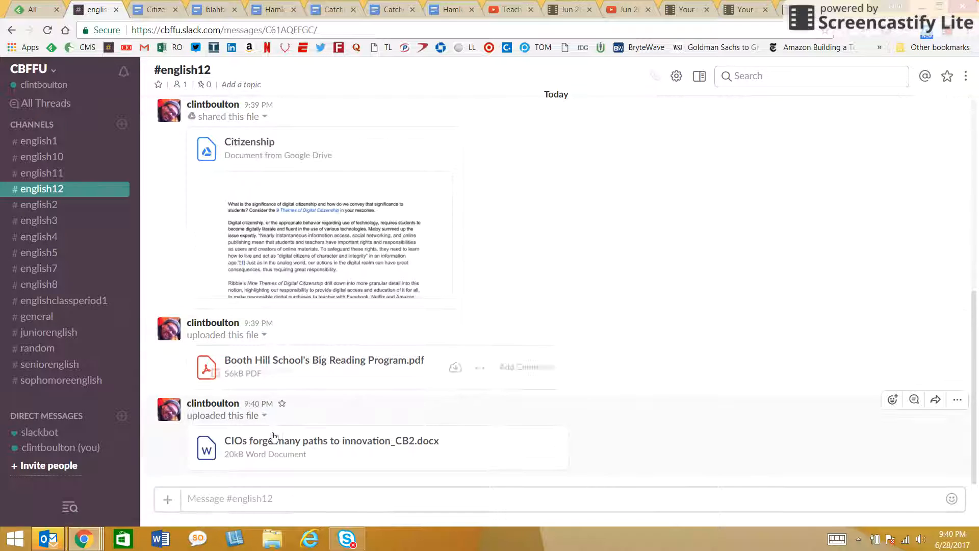
Share the Hamlet peer review Google Docs document in the english12 channel by its link.
{"action": "left_click", "coordinate": [254, 500]}
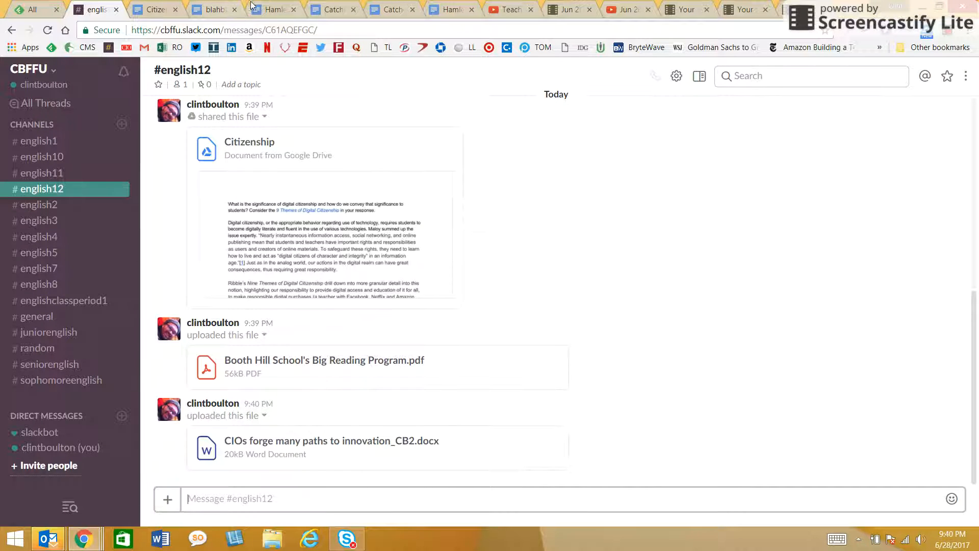
{"action": "left_click", "coordinate": [159, 7]}
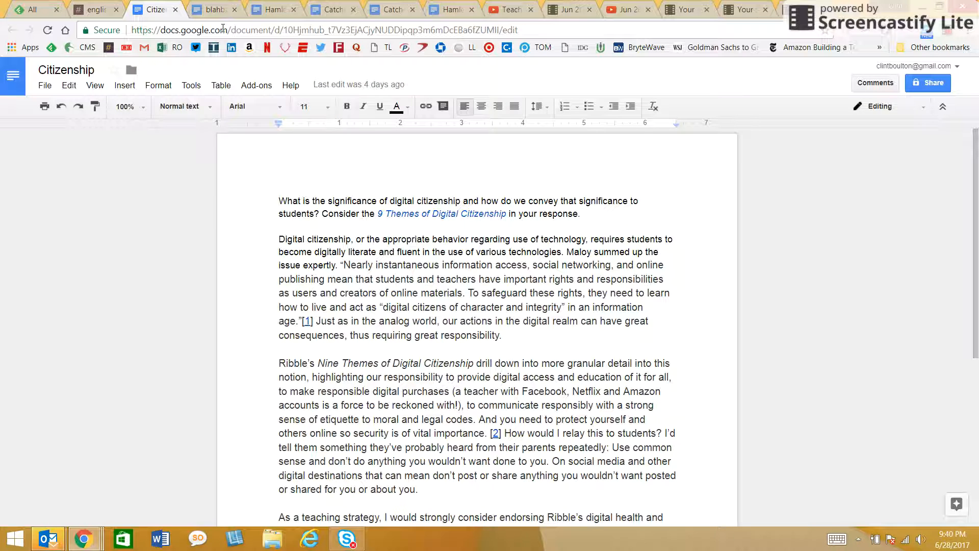
{"action": "left_click", "coordinate": [280, 8]}
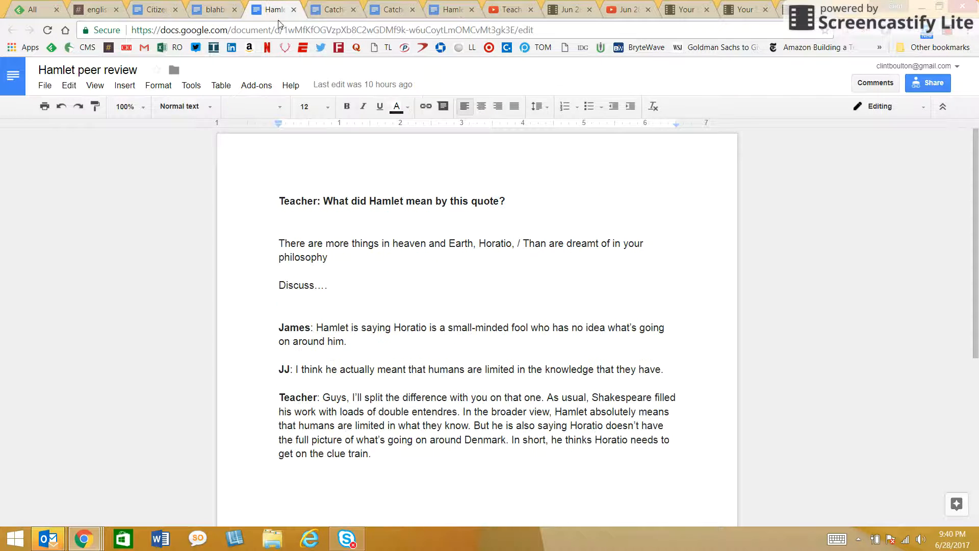
{"action": "left_click", "coordinate": [274, 30]}
{"action": "key", "text": "ctrl+c"}
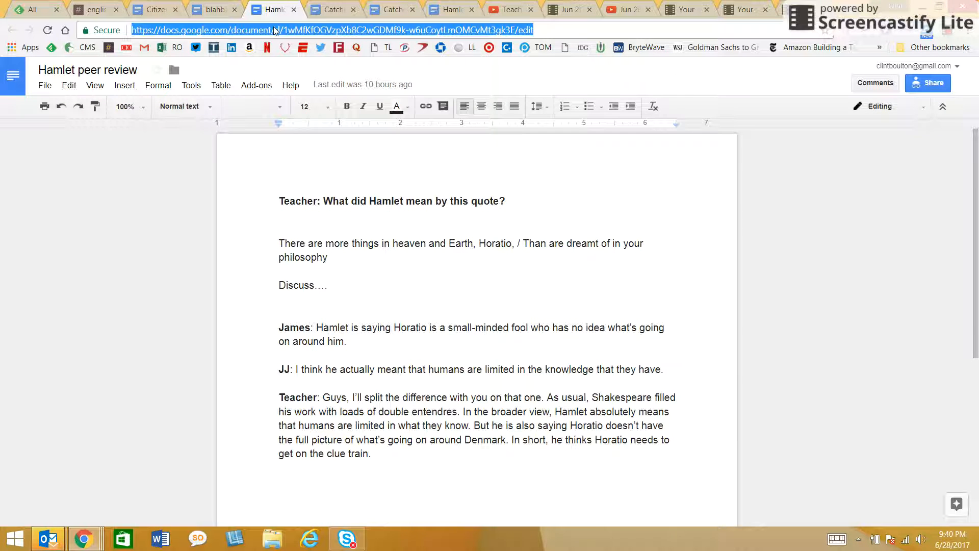
{"action": "left_click", "coordinate": [108, 7]}
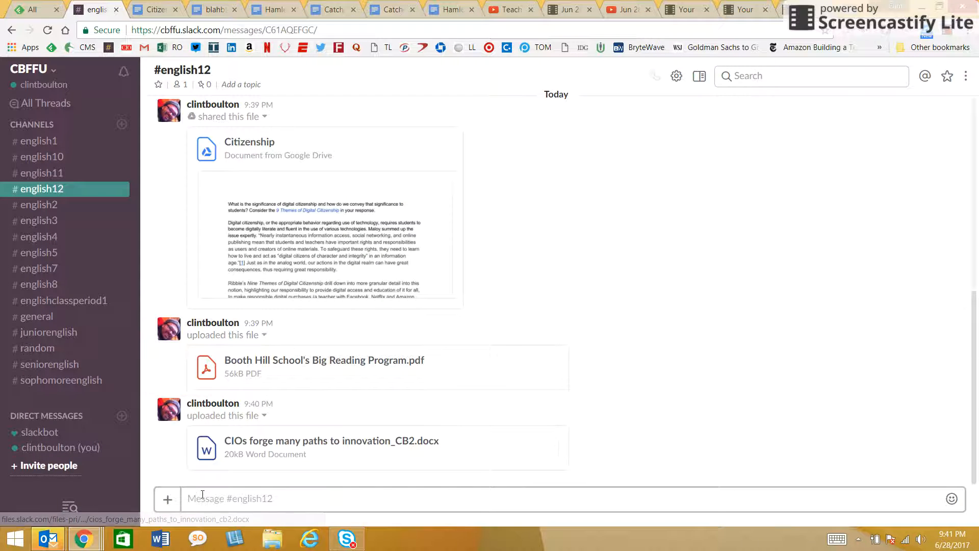
{"action": "key", "text": "ctrl+v"}
{"action": "key", "text": "Return"}
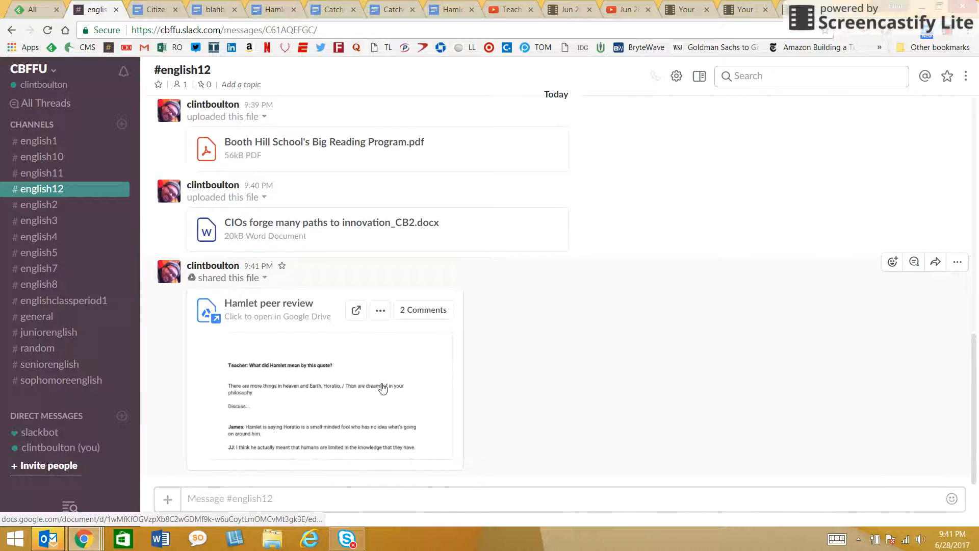
Open the Hamlet peer review document from its post, highlight the replies below the Discuss prompt, and return to the english12 channel.
{"action": "left_click", "coordinate": [398, 368]}
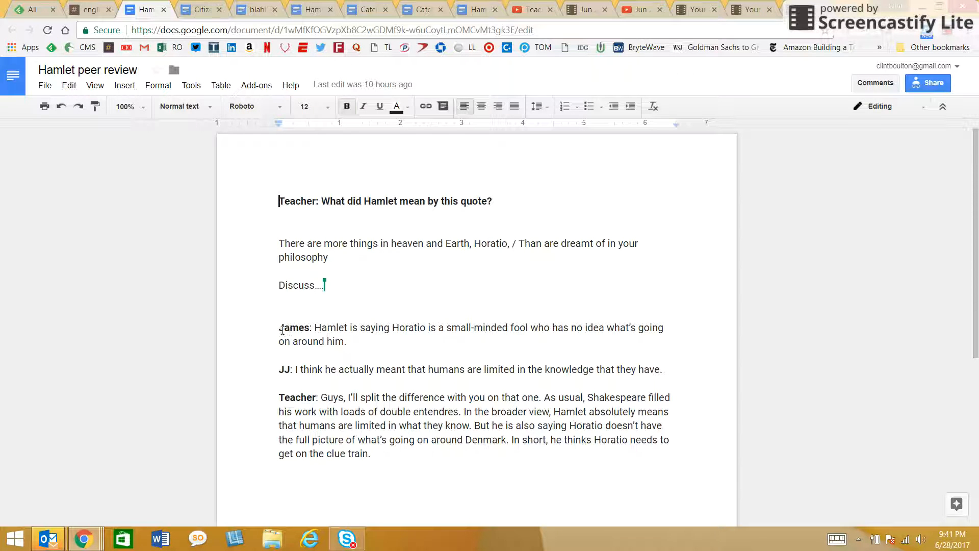
{"action": "left_click_drag", "start_coordinate": [281, 327], "coordinate": [380, 455]}
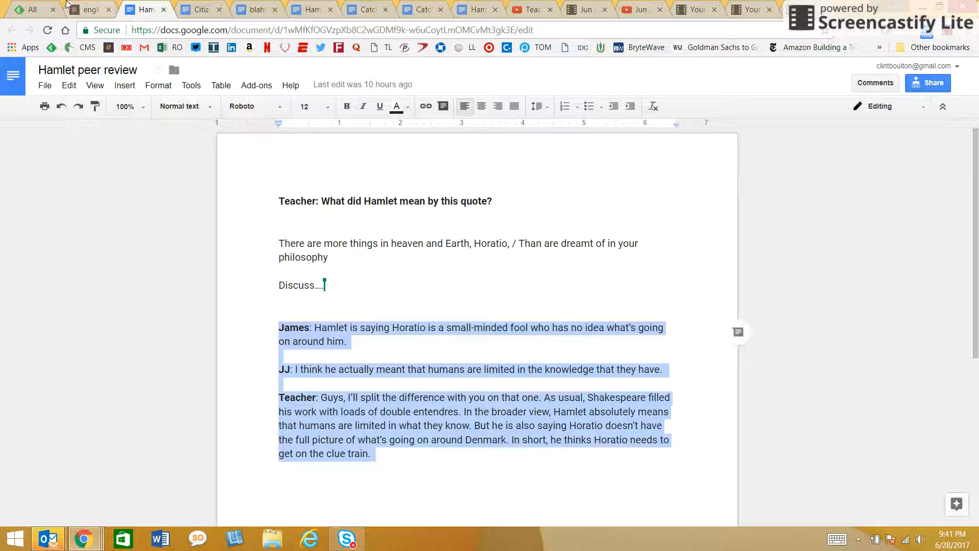
{"action": "left_click", "coordinate": [91, 11]}
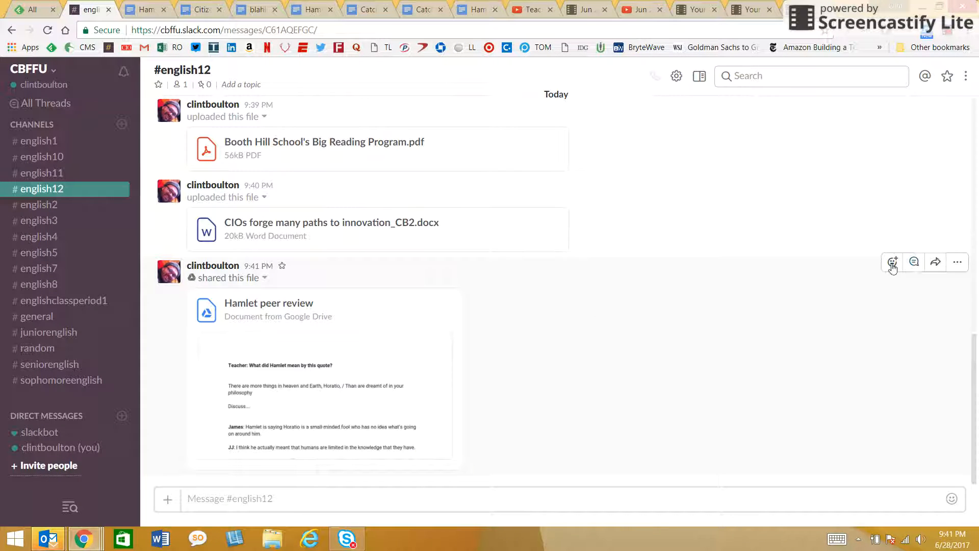
{"action": "left_click", "coordinate": [958, 262]}
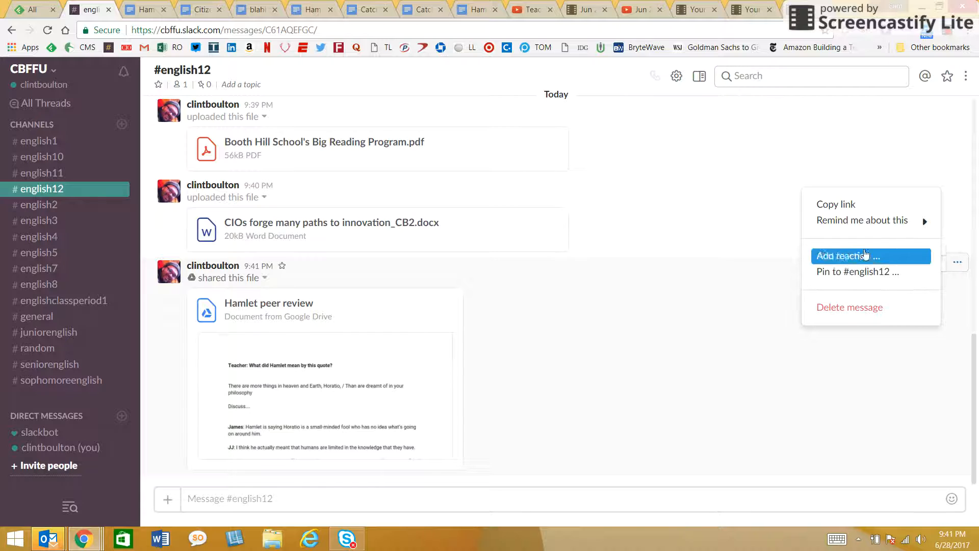
{"action": "mouse_move", "coordinate": [867, 220]}
{"action": "left_click", "coordinate": [692, 358]}
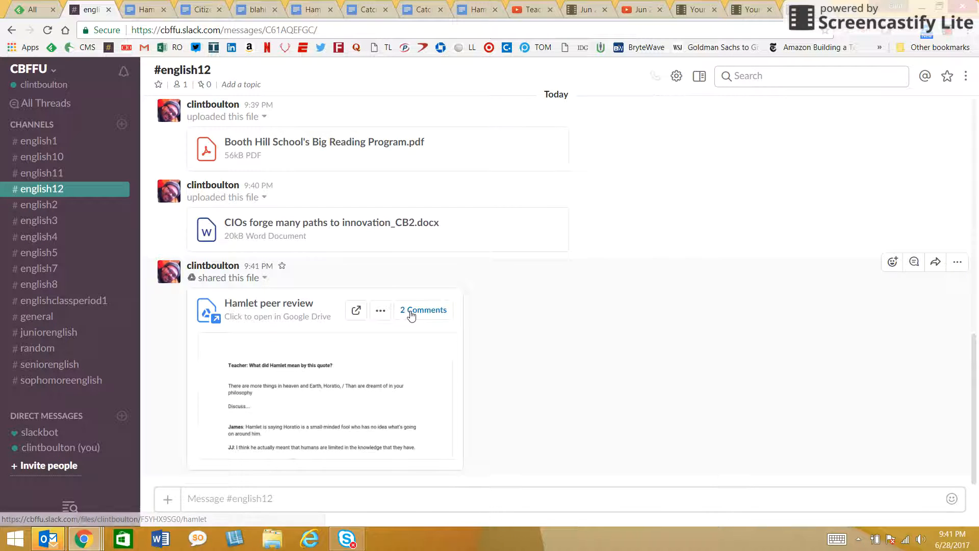
Add the comment "I thought this play was great!" to the shared Hamlet peer review file.
{"action": "left_click", "coordinate": [423, 308]}
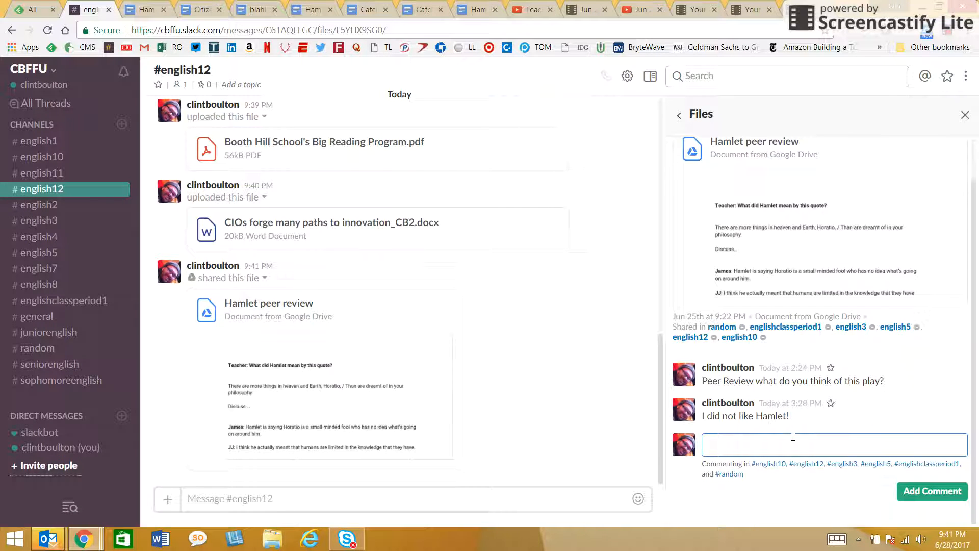
{"action": "key", "text": "Caps_Lock"}
{"action": "type", "text": "I"}
{"action": "key", "text": "Caps_Lock"}
{"action": "type", "text": "thou"}
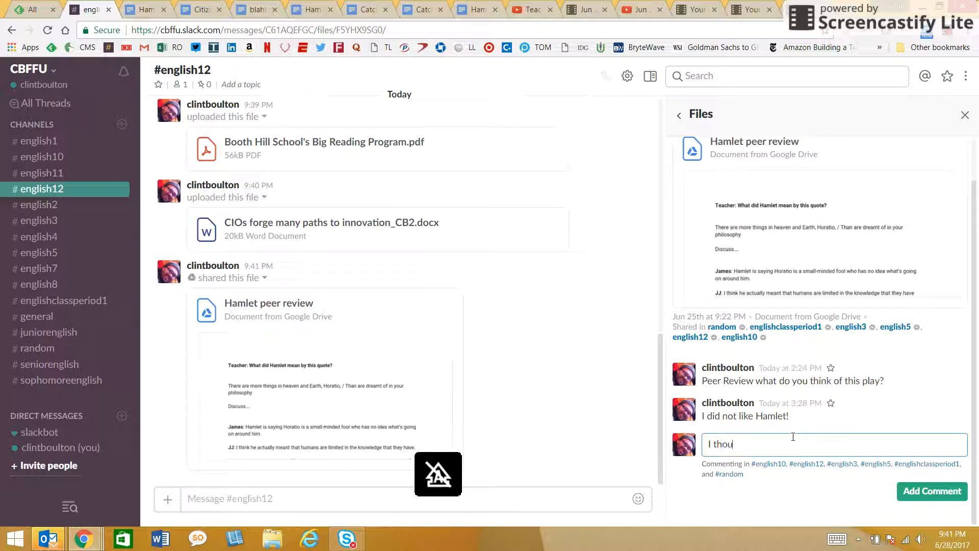
{"action": "type", "text": "ght this play was great!"}
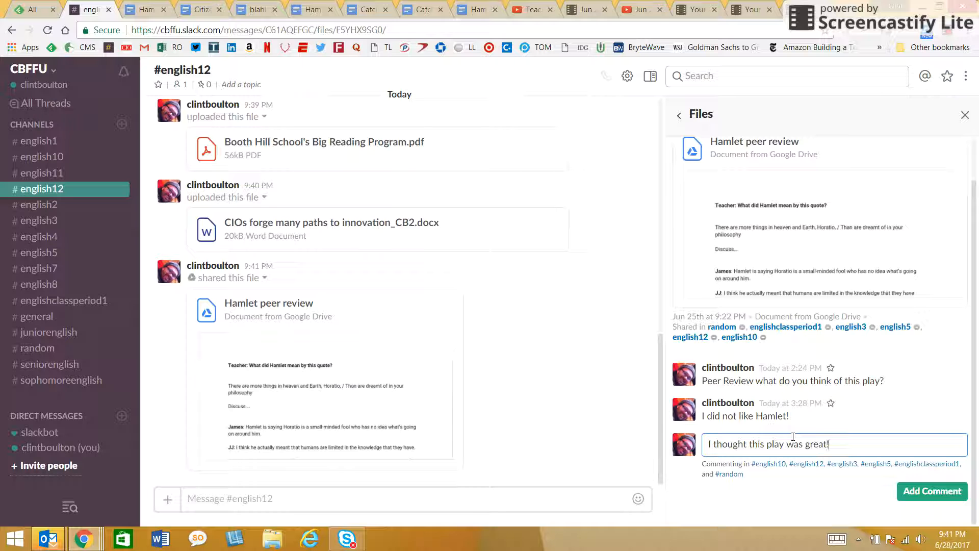
{"action": "key", "text": "Return"}
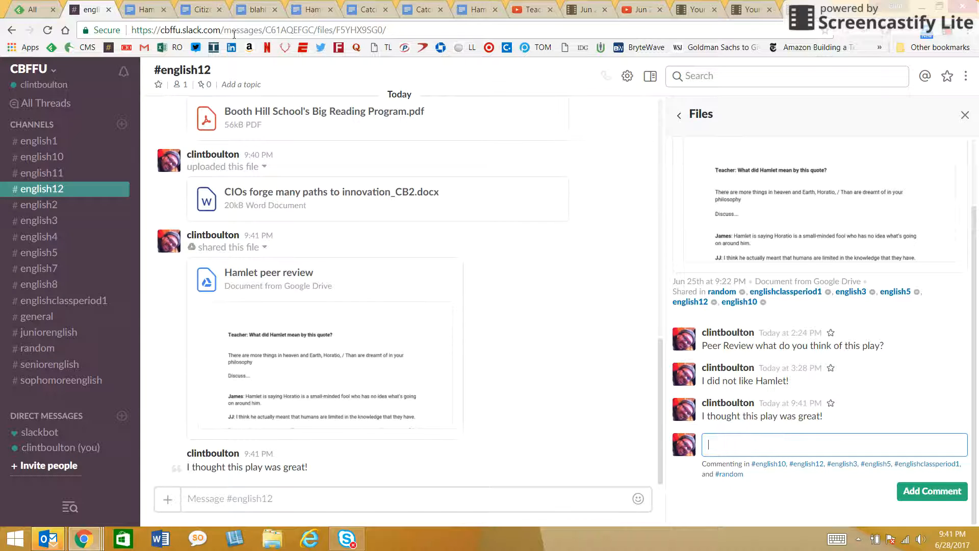
Share the Catcherintherye Google Docs document in the english12 channel by its link.
{"action": "left_click", "coordinate": [210, 502]}
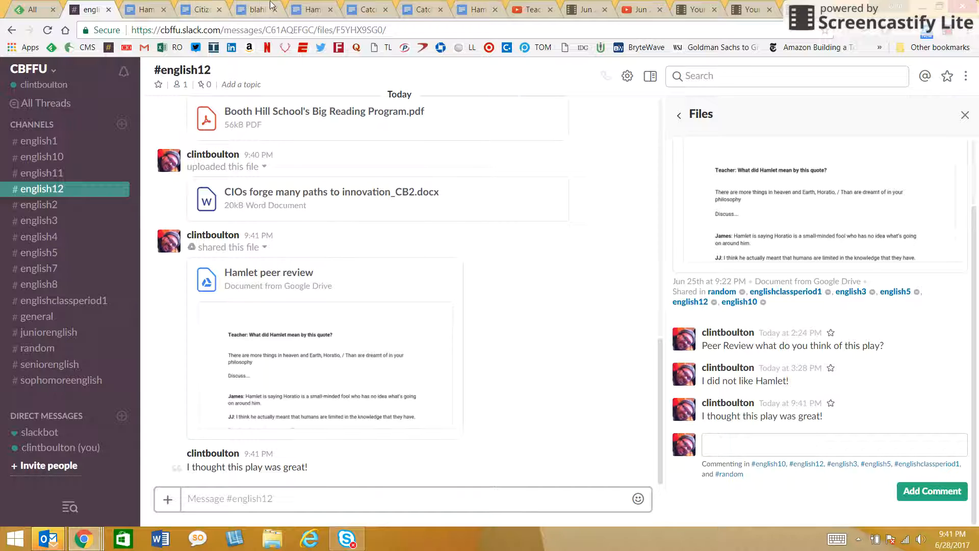
{"action": "left_click", "coordinate": [368, 9]}
{"action": "left_click", "coordinate": [361, 33]}
{"action": "key", "text": "ctrl+c"}
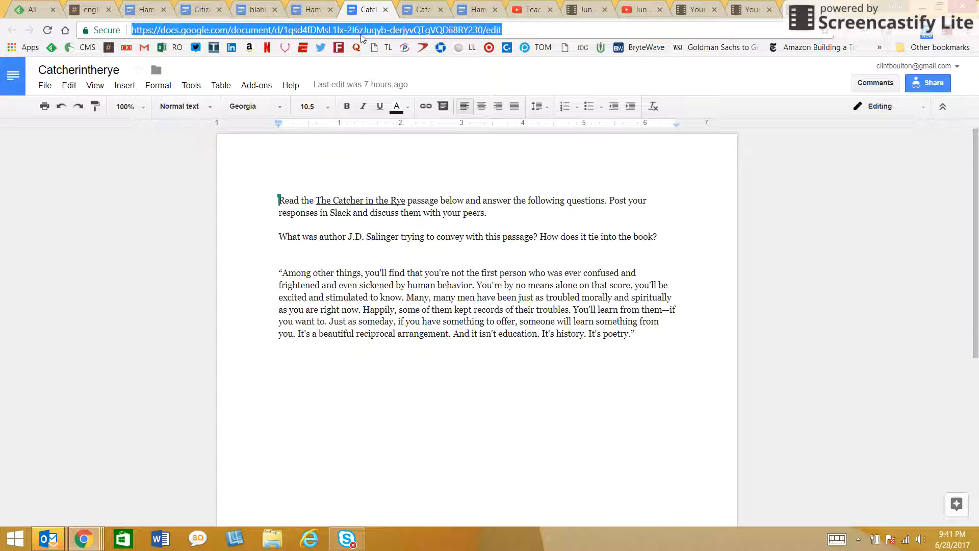
{"action": "left_click", "coordinate": [87, 9]}
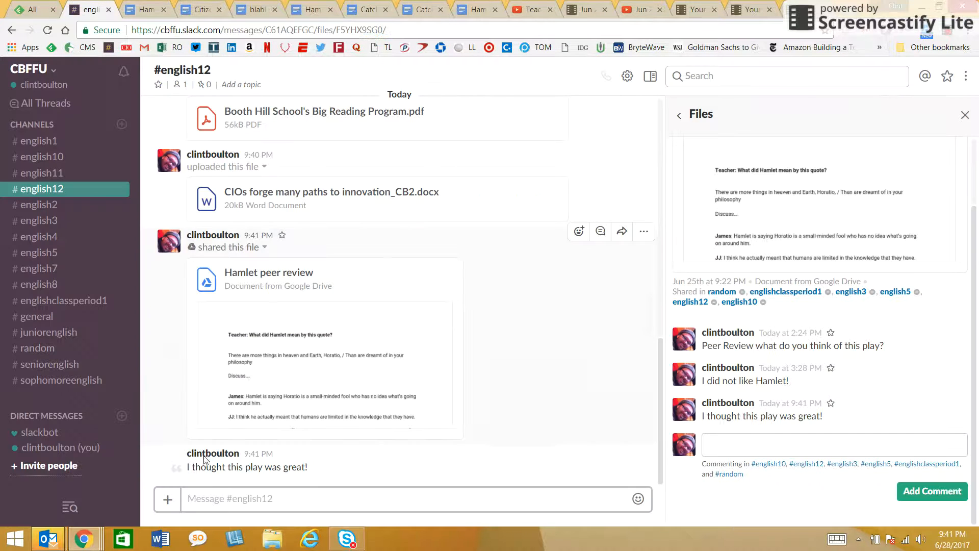
{"action": "key", "text": "ctrl+v"}
{"action": "key", "text": "Return"}
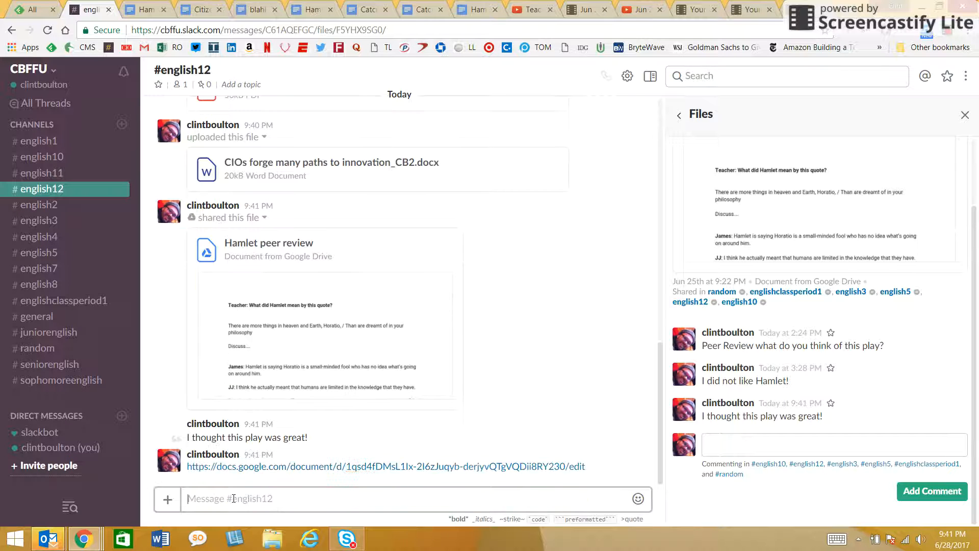
Open the Catcherintherye document from its post to check it, return to the english12 channel and close the file details.
{"action": "left_click", "coordinate": [351, 378]}
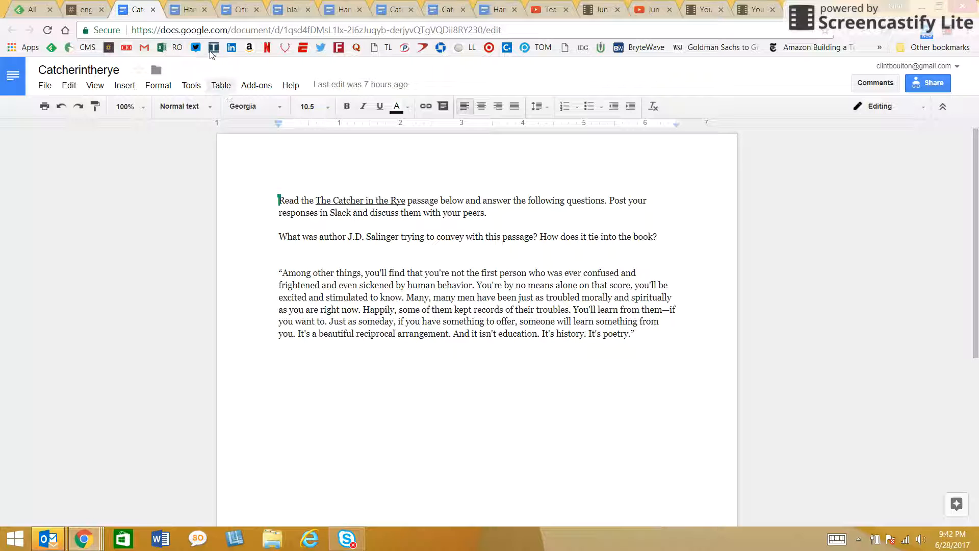
{"action": "left_click", "coordinate": [82, 9]}
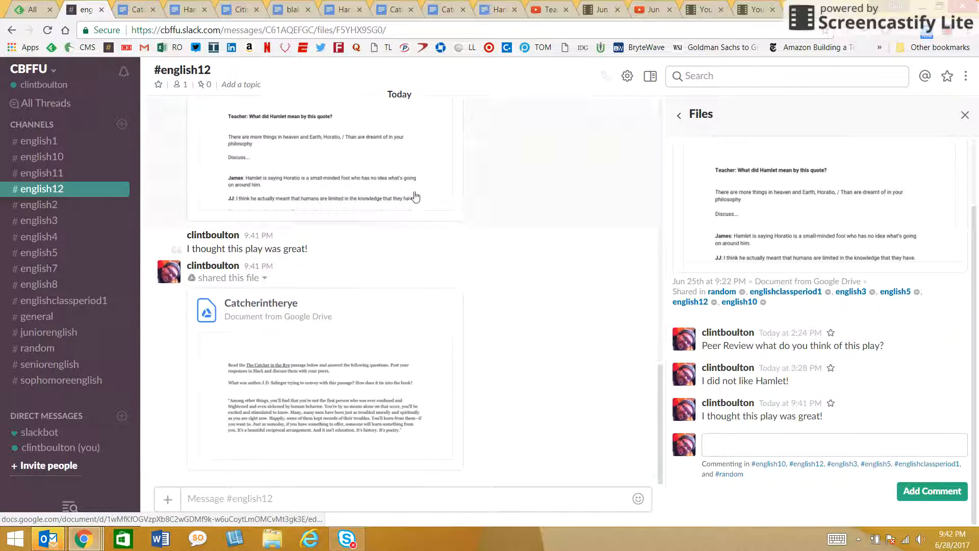
{"action": "left_click", "coordinate": [964, 118]}
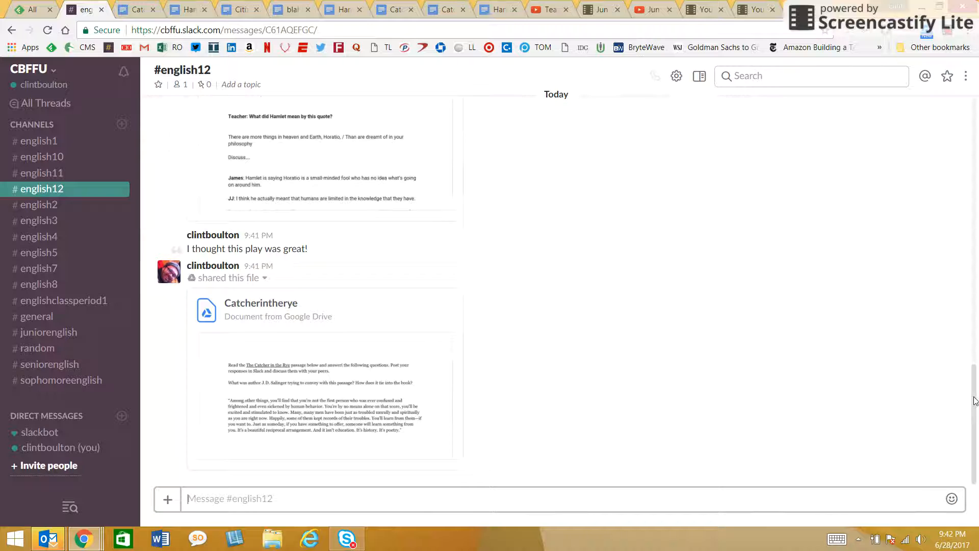
Look back to the start of the english12 channel, search Slack for "Hamlet peer review" and close the search results.
{"action": "scroll", "coordinate": [974, 401], "scroll_direction": "up", "scroll_amount": 3}
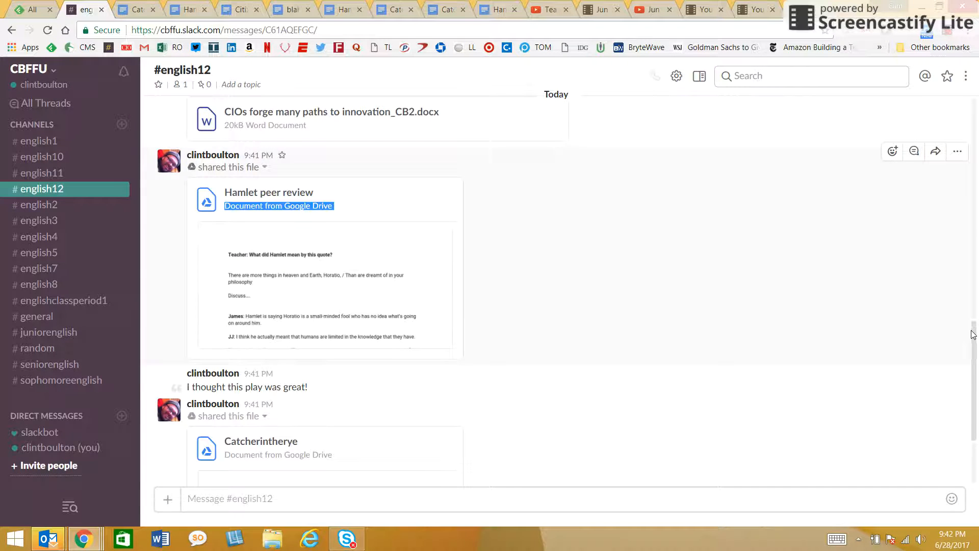
{"action": "left_click_drag", "start_coordinate": [975, 333], "coordinate": [974, 120]}
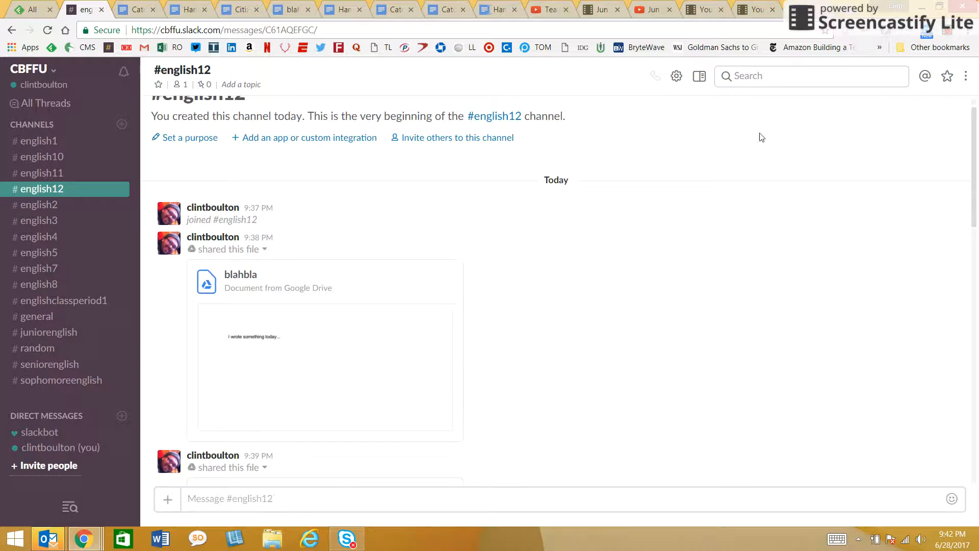
{"action": "left_click", "coordinate": [773, 76]}
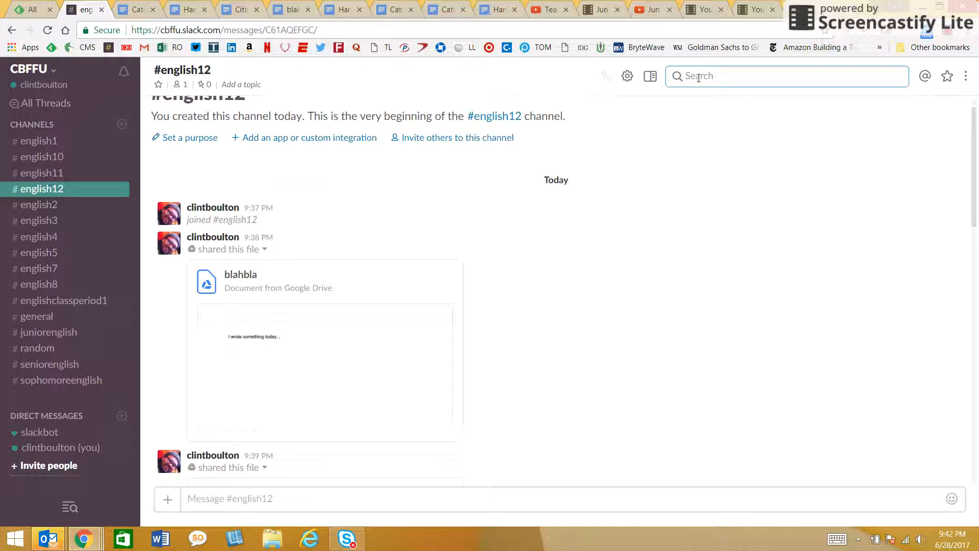
{"action": "key", "text": "Caps_Lock"}
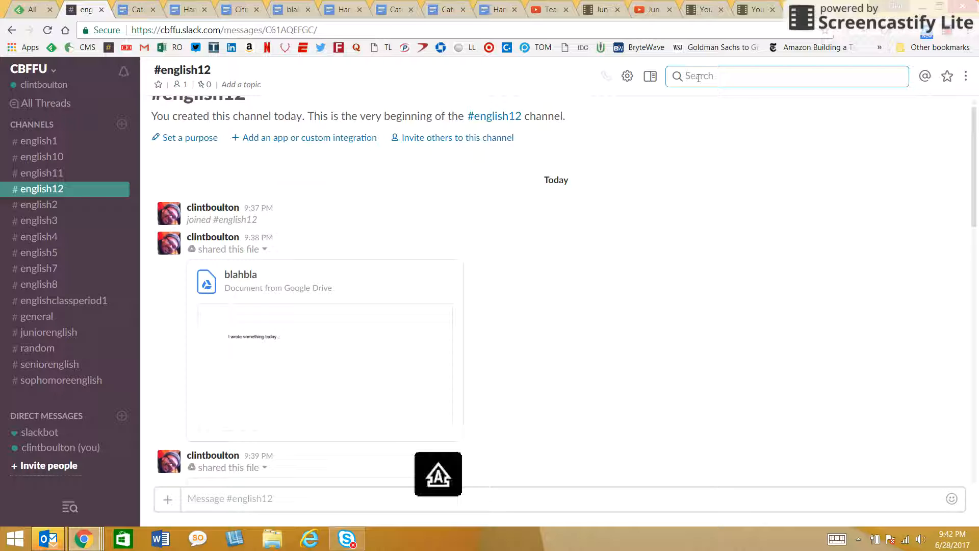
{"action": "type", "text": "H"}
{"action": "key", "text": "Caps_Lock"}
{"action": "type", "text": "amlet peer "}
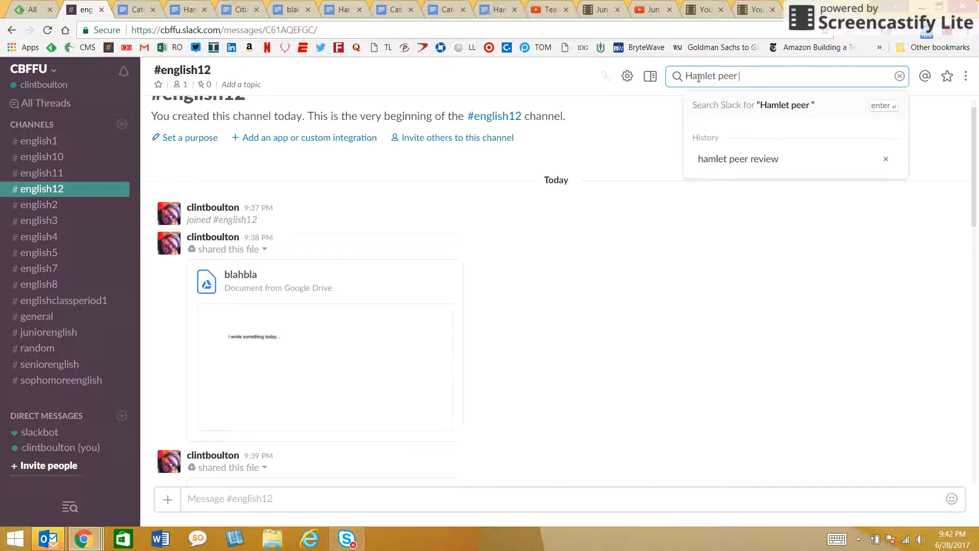
{"action": "type", "text": "review"}
{"action": "key", "text": "Return"}
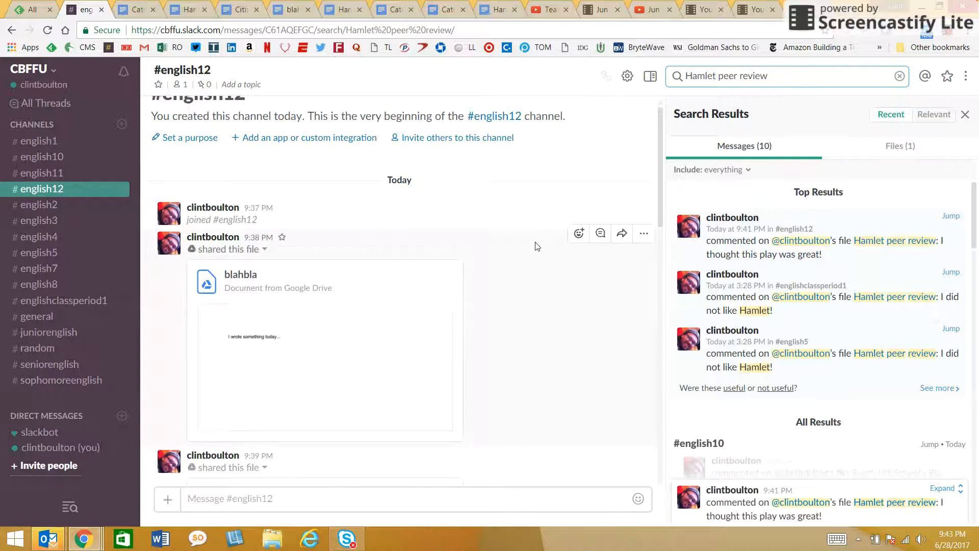
{"action": "left_click", "coordinate": [965, 117]}
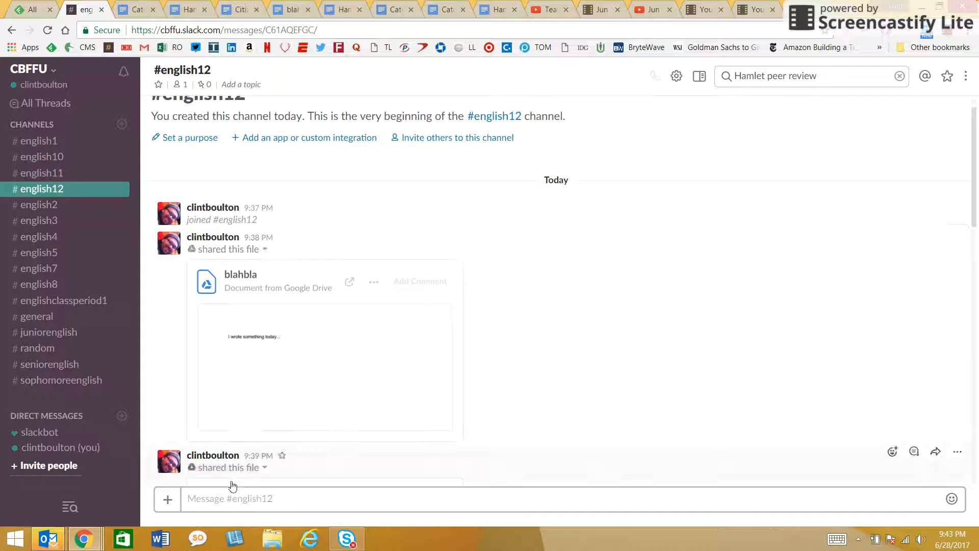
Ask slackbot "How I can find a file in Slack?" in its direct message conversation.
{"action": "left_click", "coordinate": [41, 433]}
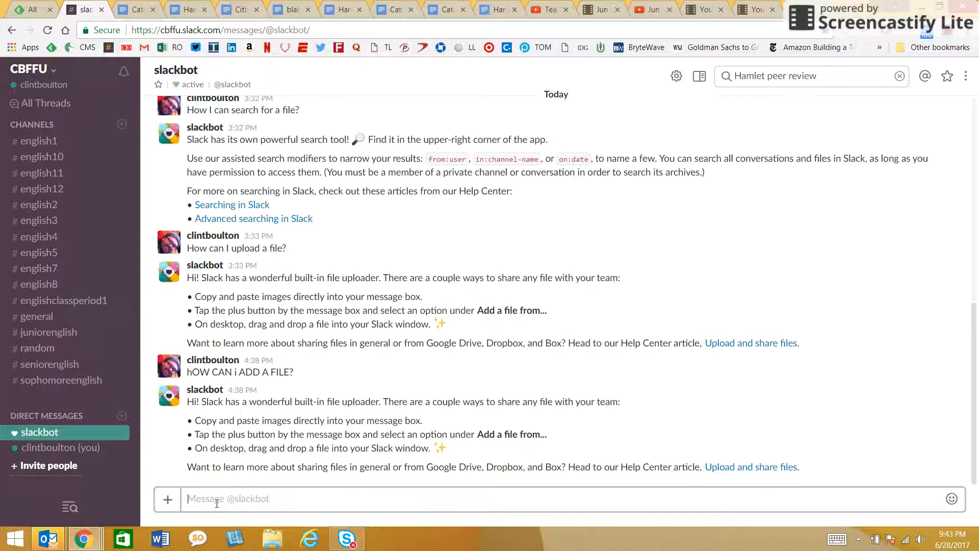
{"action": "key", "text": "Caps_Lock"}
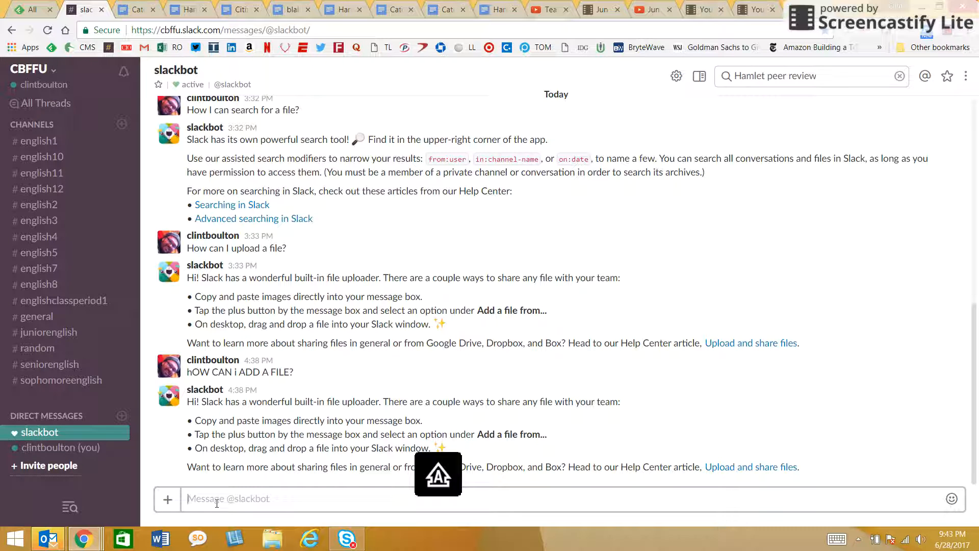
{"action": "type", "text": "H"}
{"action": "key", "text": "Caps_Lock"}
{"action": "type", "text": "ow"}
{"action": "key", "text": "Caps_Lock"}
{"action": "type", "text": "I"}
{"action": "key", "text": "Caps_Lock"}
{"action": "type", "text": "can find a file in"}
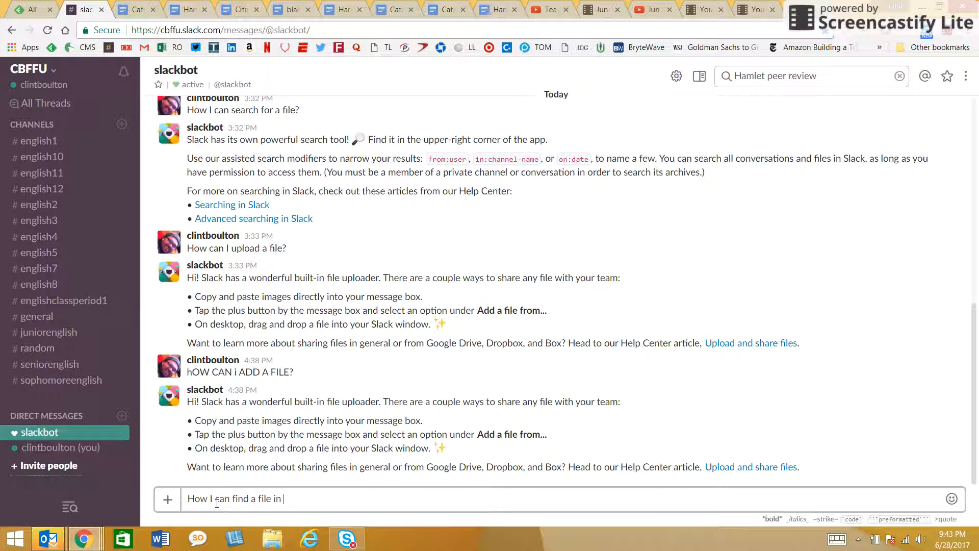
{"action": "key", "text": "Caps_Lock"}
{"action": "type", "text": "S"}
{"action": "key", "text": "Caps_Lock"}
{"action": "type", "text": "lack?"}
{"action": "key", "text": "Return"}
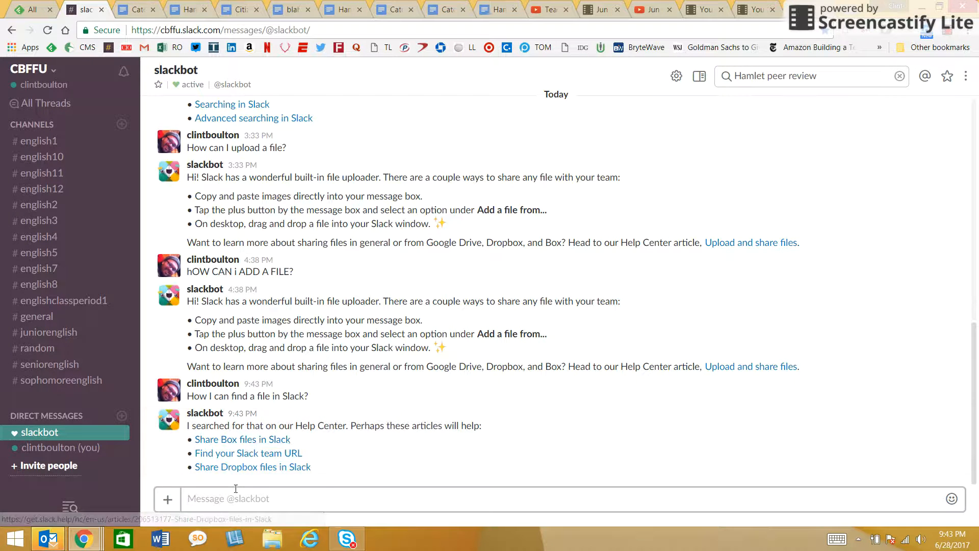
Send slackbot the question "Where are the emojis?".
{"action": "type", "text": "Where are "}
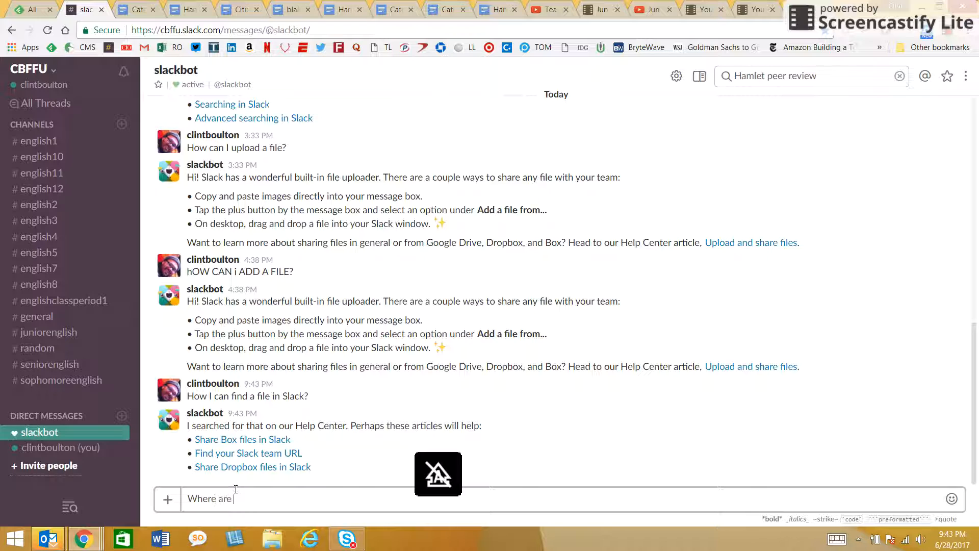
{"action": "type", "text": "the emojis?"}
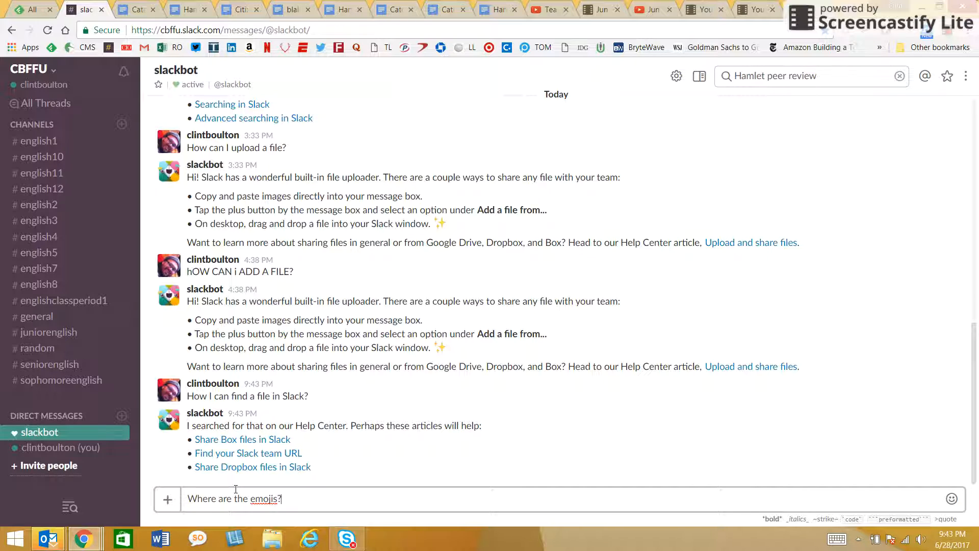
{"action": "key", "text": "Return"}
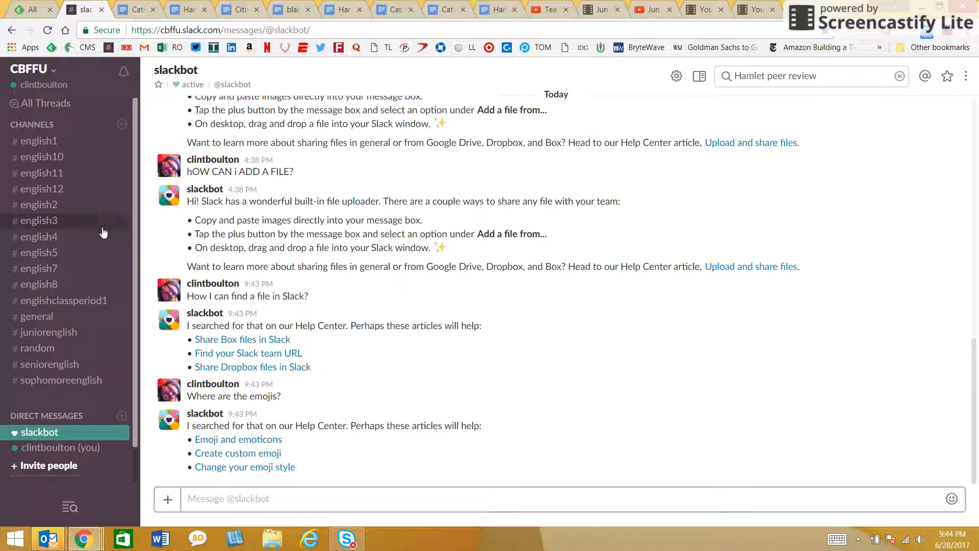
Open the account's own direct message space for notes and drafts.
{"action": "left_click", "coordinate": [48, 450]}
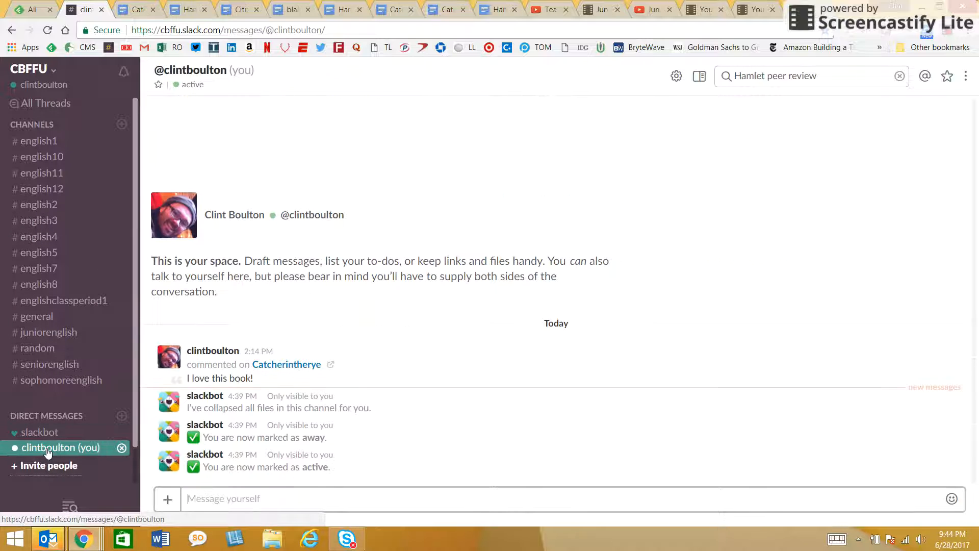